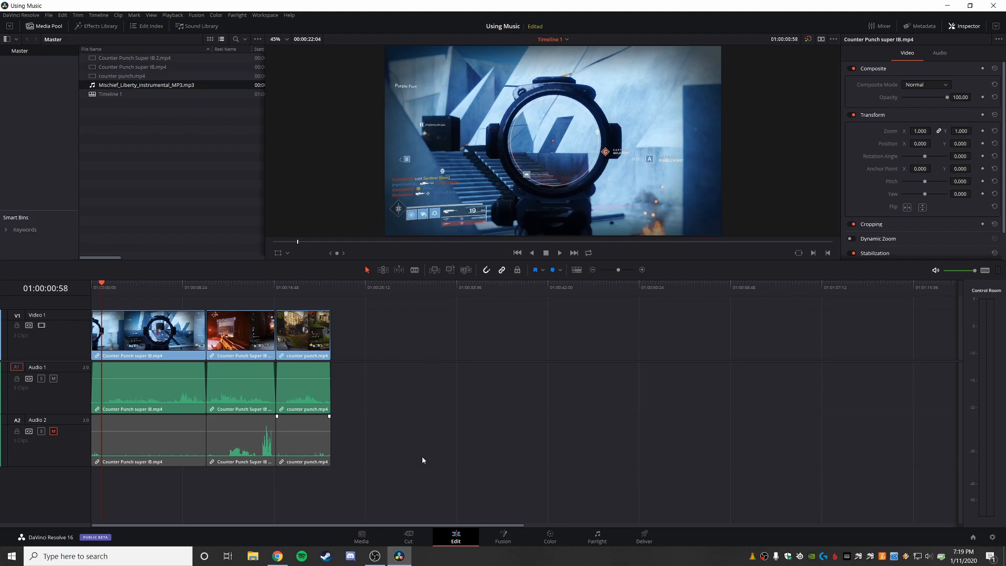
Step: Switch to Chrome and browse the Free Music Archive's Jazz genre, opening the Free Ganymed album to view its licence
left_click(285, 554)
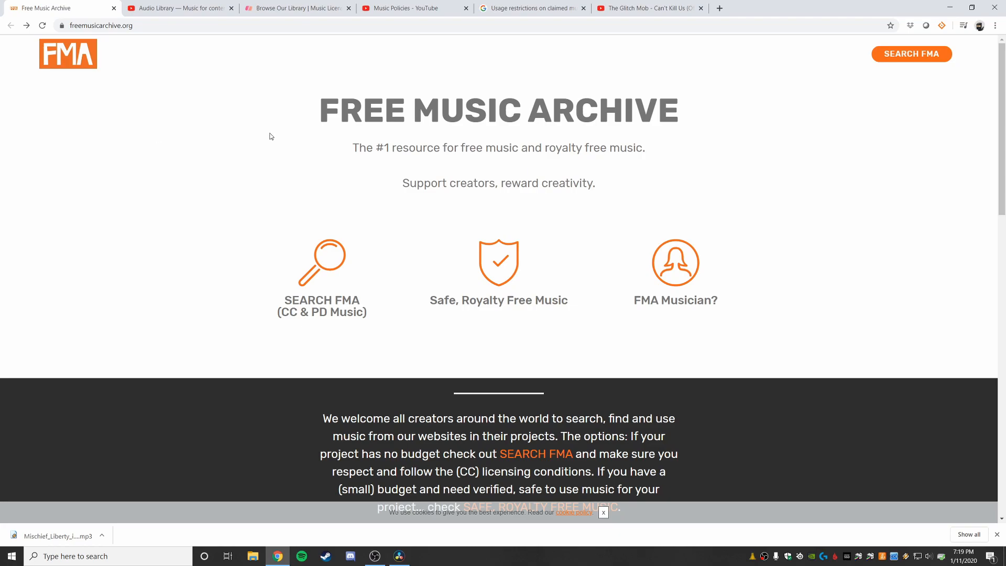
left_click(904, 58)
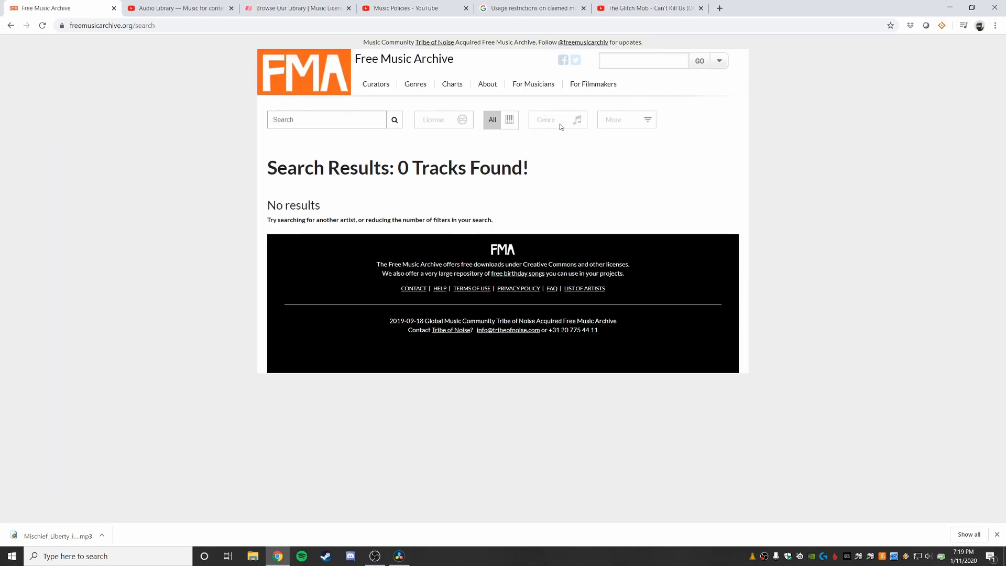
mouse_move(417, 86)
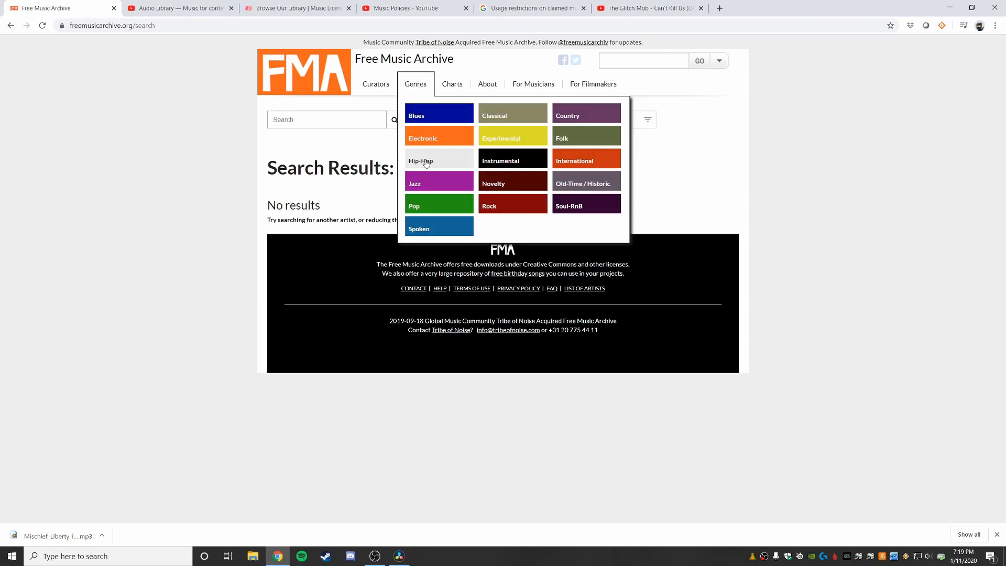
left_click(424, 183)
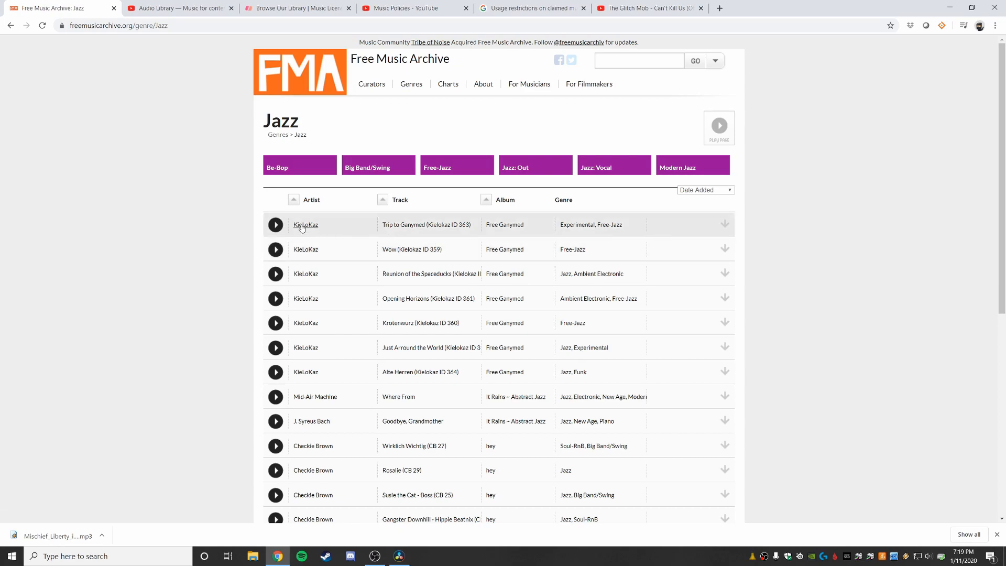
left_click(498, 225)
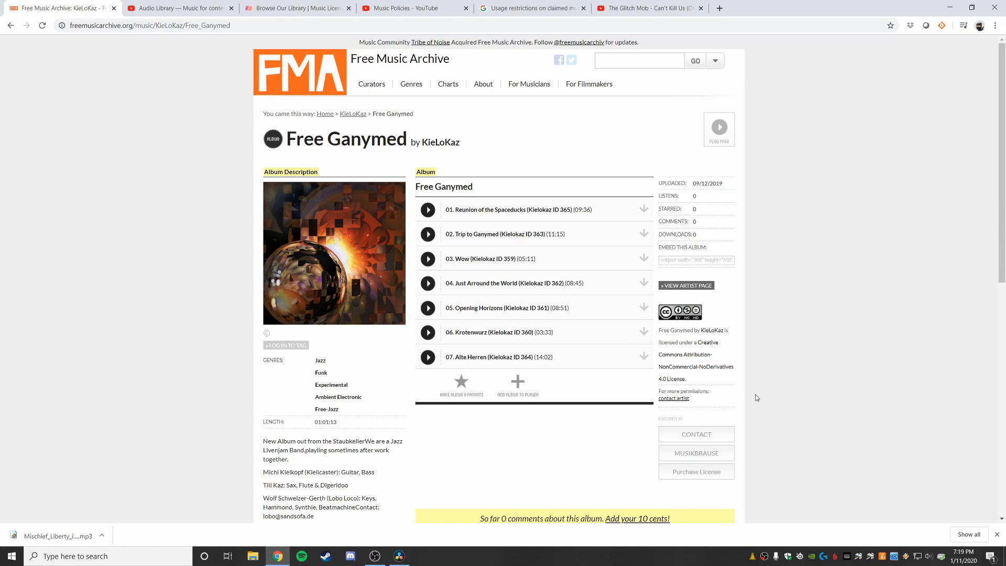
Step: Look through the Audio Library channel's playlists on YouTube, and switch to the Browse Our Library music licensing site
left_click(155, 10)
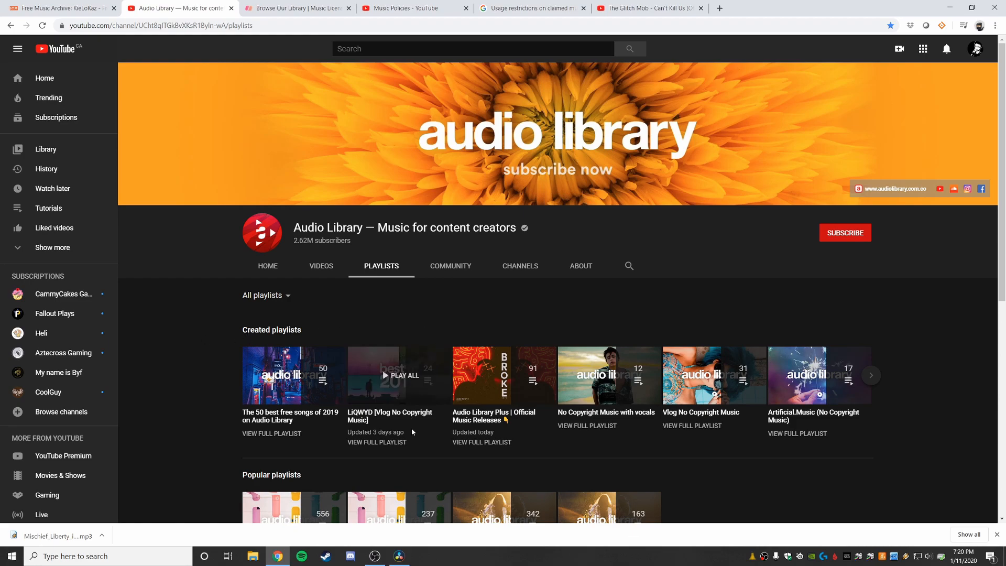
scroll(620, 417, "down", 1)
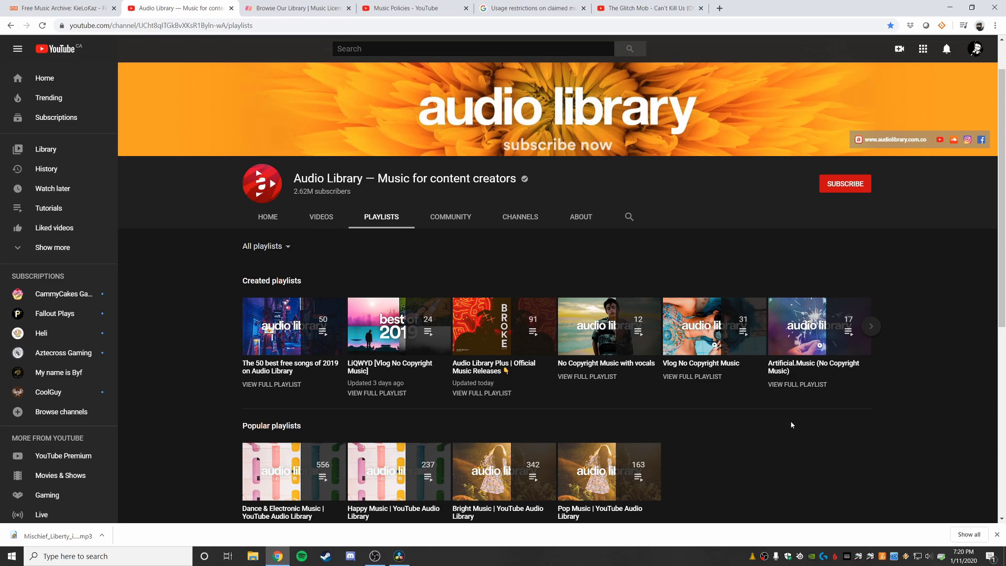
scroll(792, 425, "down", 1)
left_click(68, 7)
left_click(158, 10)
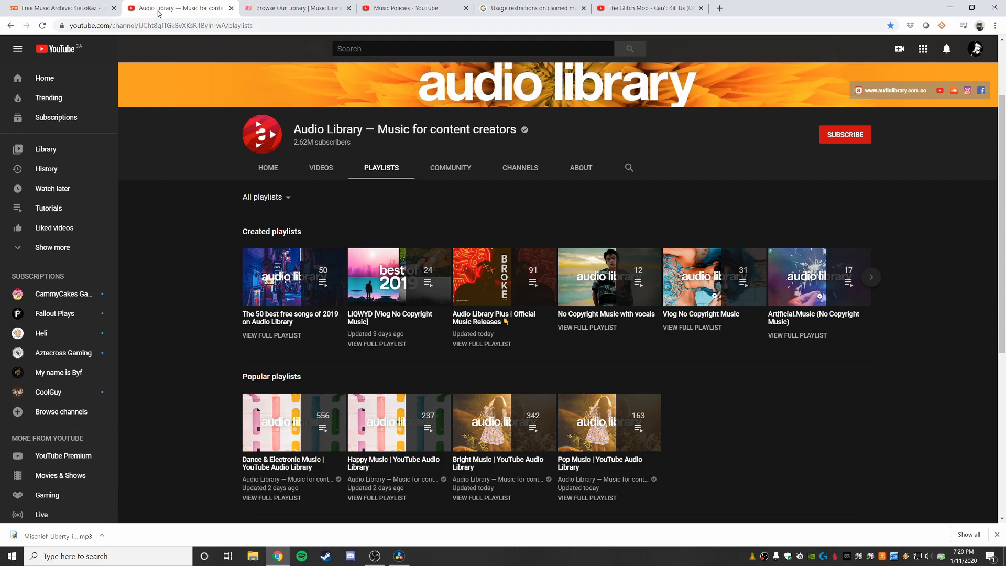
left_click(273, 9)
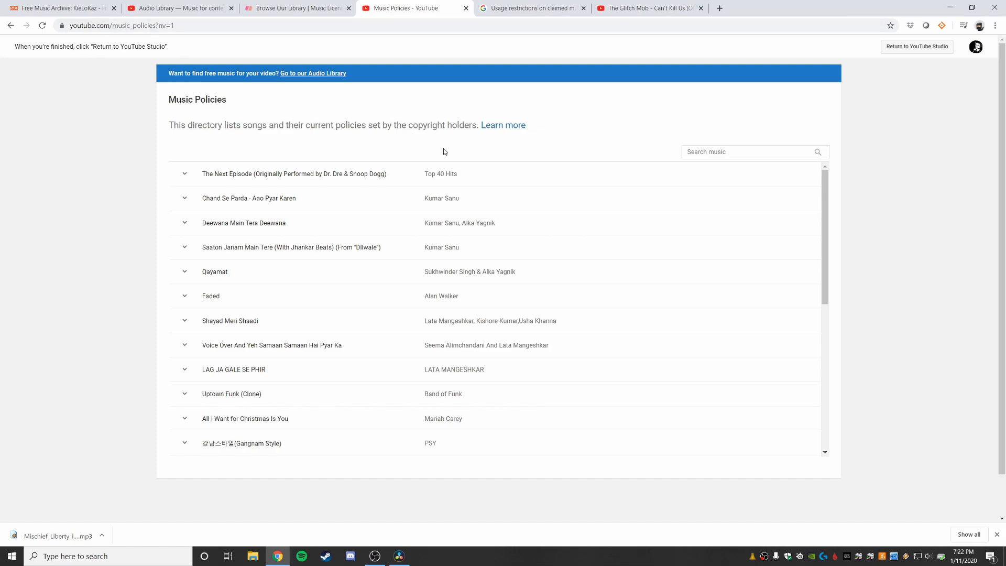
Step: Search YouTube's Music Policies for "daft punk" and examine the policies for Lose Yourself to Dance and Stronger
left_click(728, 152)
type("daft punk")
left_click(903, 159)
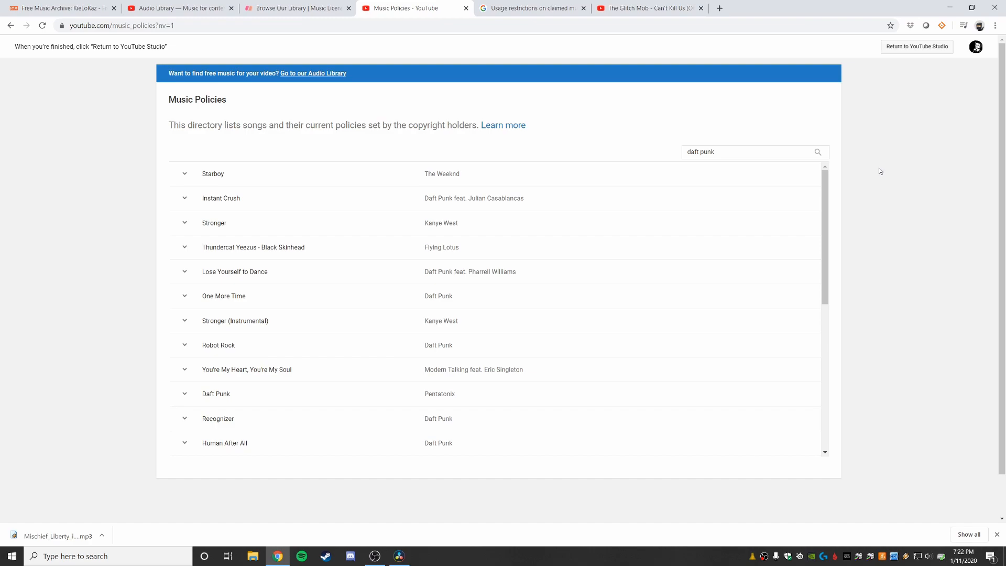
left_click(186, 277)
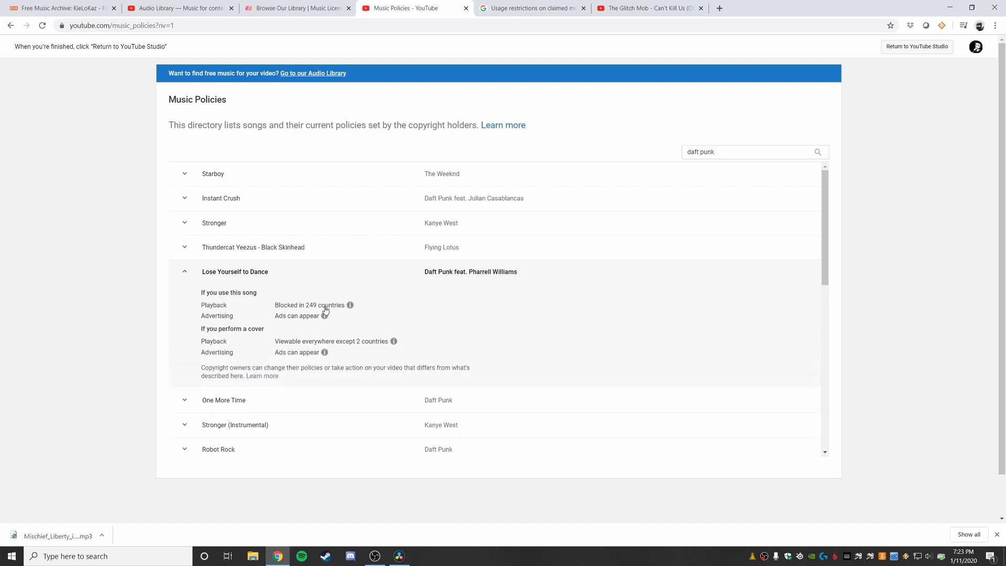
left_click(184, 226)
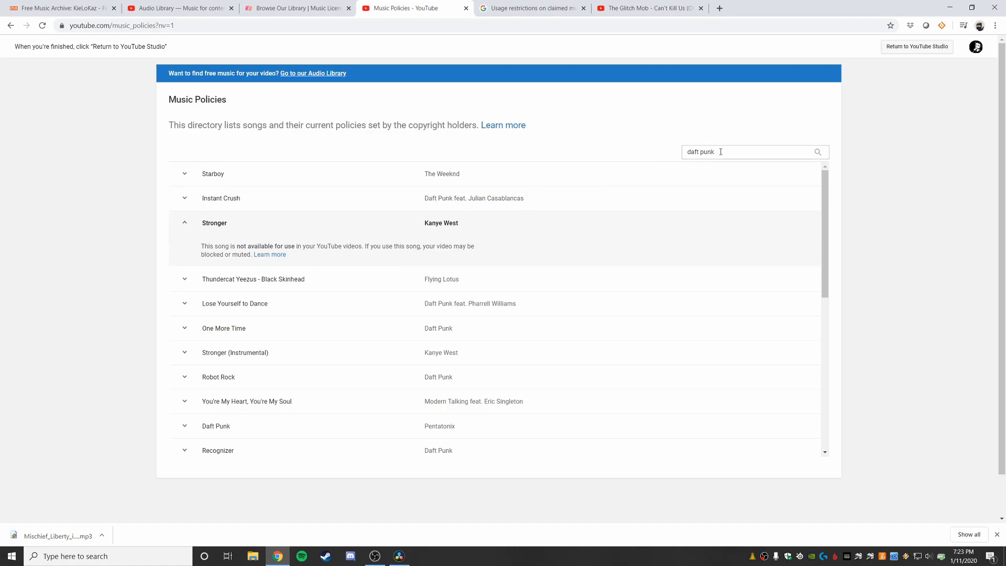
Step: Search the music policies for "the glitch mob" and examine the policy for Can't Kill Us
left_click_drag(721, 152, 660, 155)
type("the glitch mob")
left_click(817, 152)
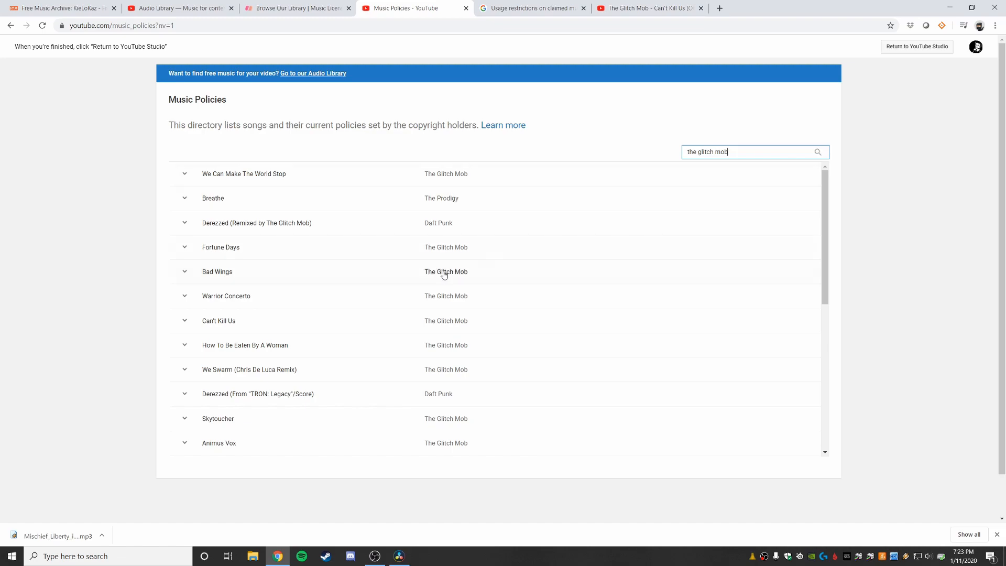
left_click(184, 323)
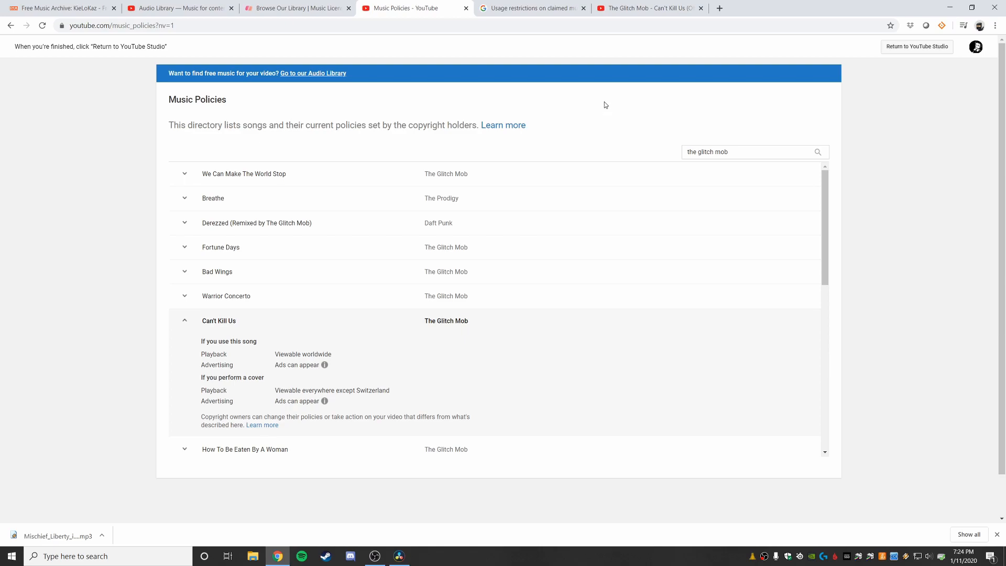
Step: Review YouTube's usage restrictions on claimed music and the official video page for The Glitch Mob's Can't Kill Us
left_click(521, 10)
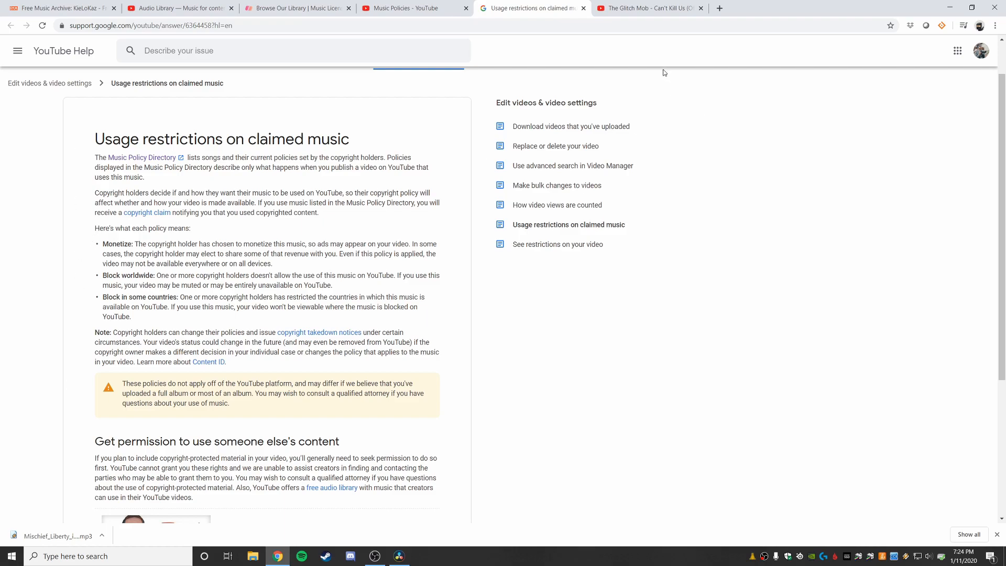
left_click(639, 9)
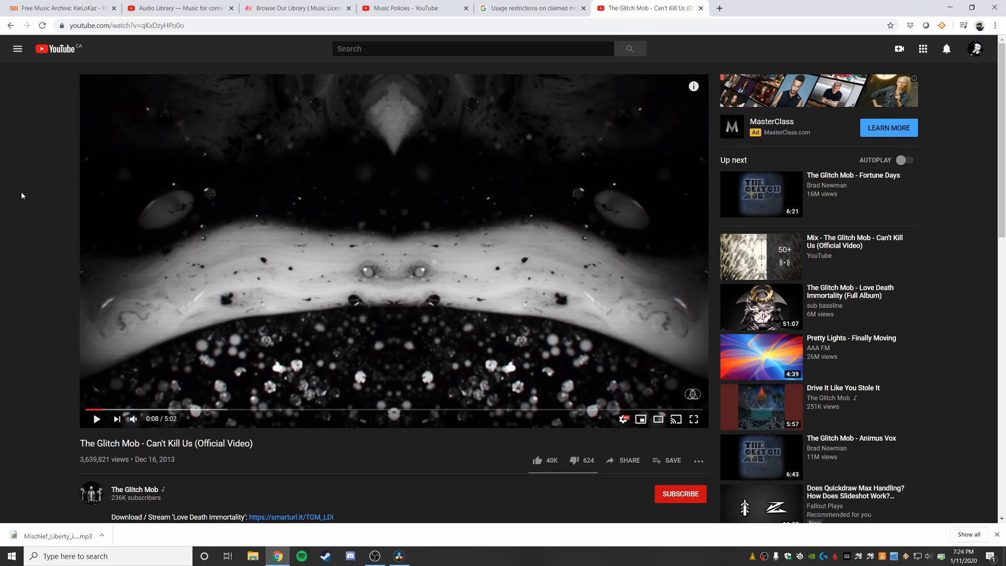
key("alt+z")
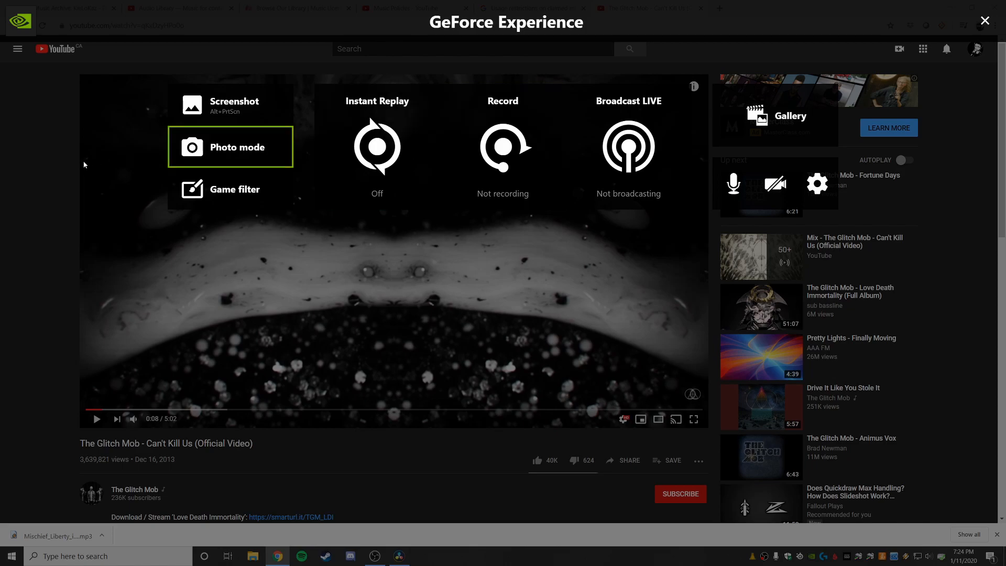
left_click(986, 22)
Step: Switch to DaVinci Resolve, place Mischief_Liberty_Instrumental_MP3.mp3 on a new Audio 3 track at the timeline start, and lower its volume
left_click(399, 559)
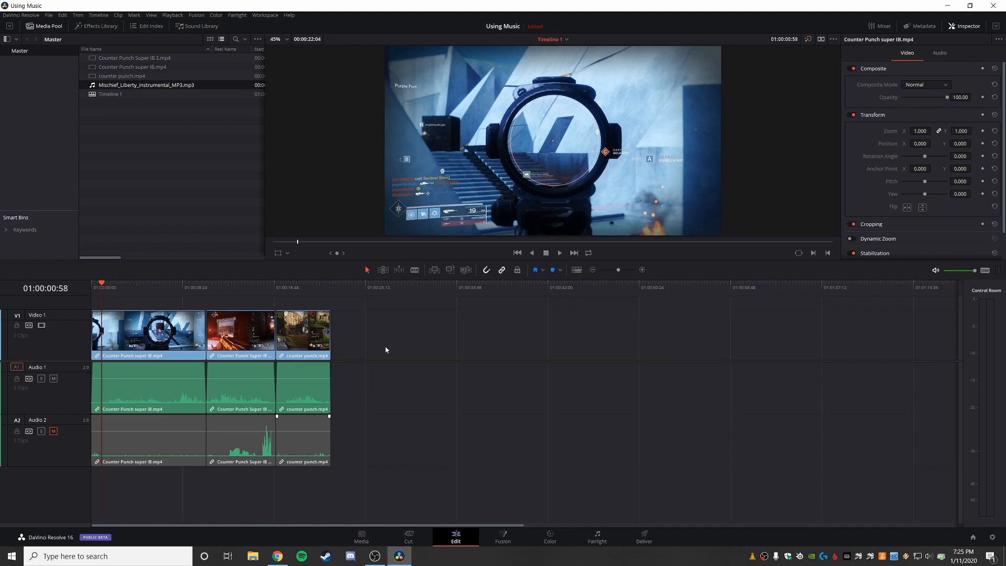
left_click(362, 537)
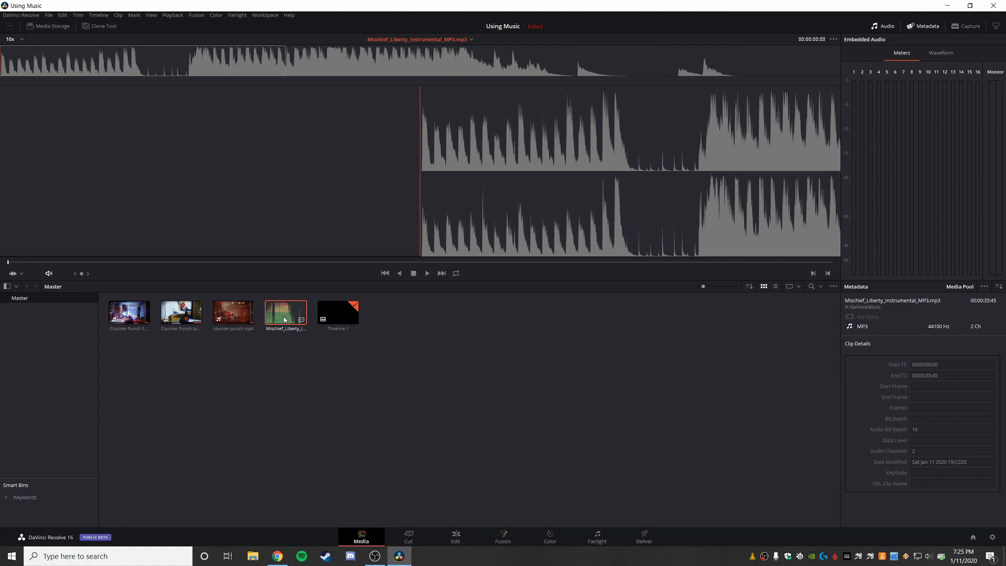
key("shift+4")
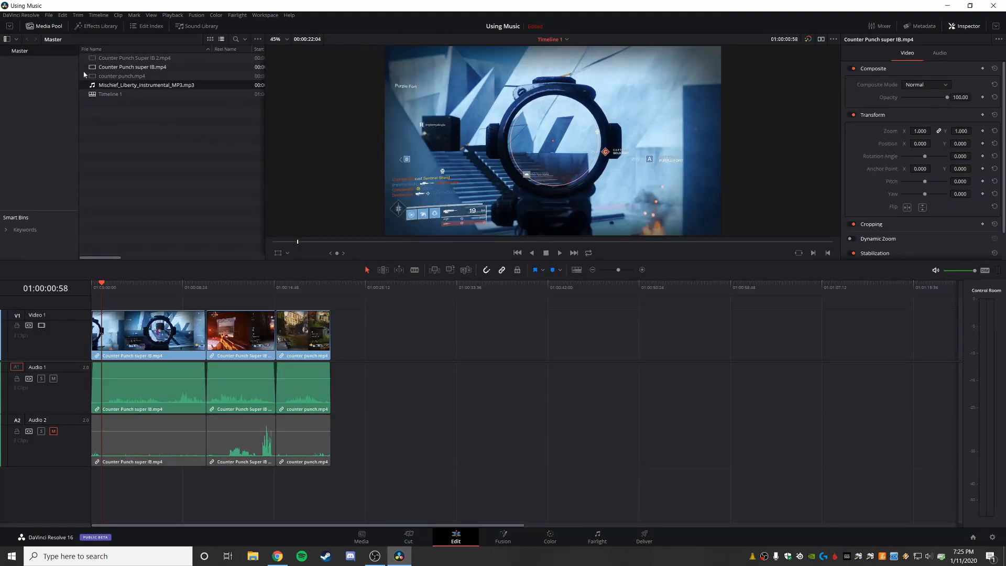
left_click_drag(100, 85, 94, 501)
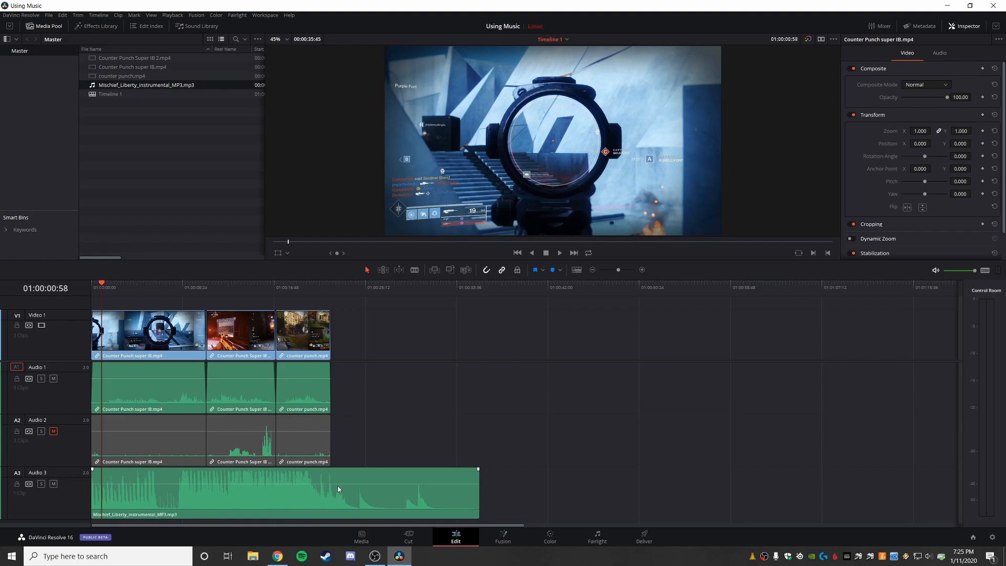
left_click_drag(339, 484, 338, 490)
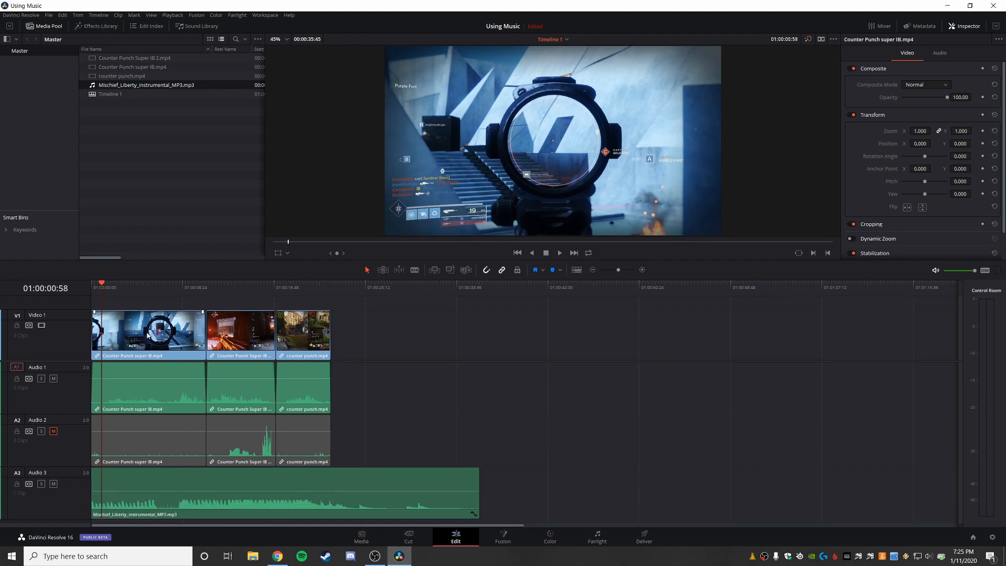
Step: Play the timeline from its start to about 01:00:09:34 to check the music against the gameplay clips
mouse_move(102, 284)
left_mouse_down()
mouse_move(92, 285)
mouse_move(125, 288)
mouse_move(92, 287)
left_mouse_up()
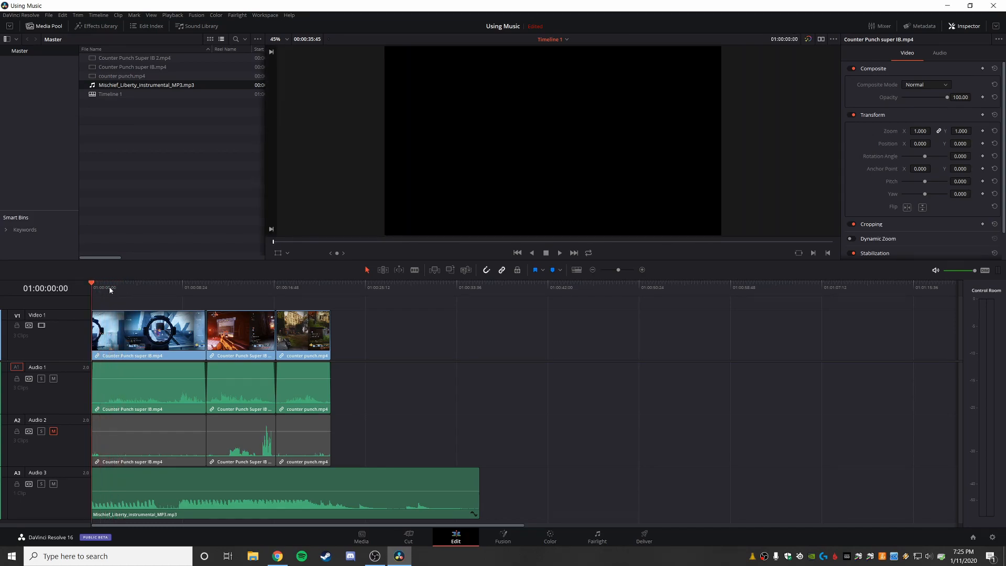
left_click(559, 253)
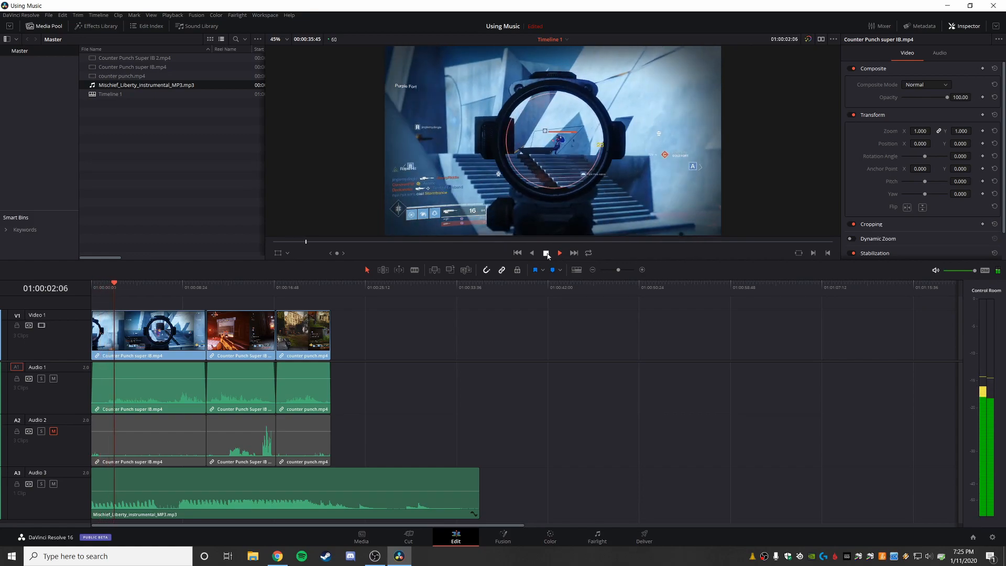
left_click(545, 253)
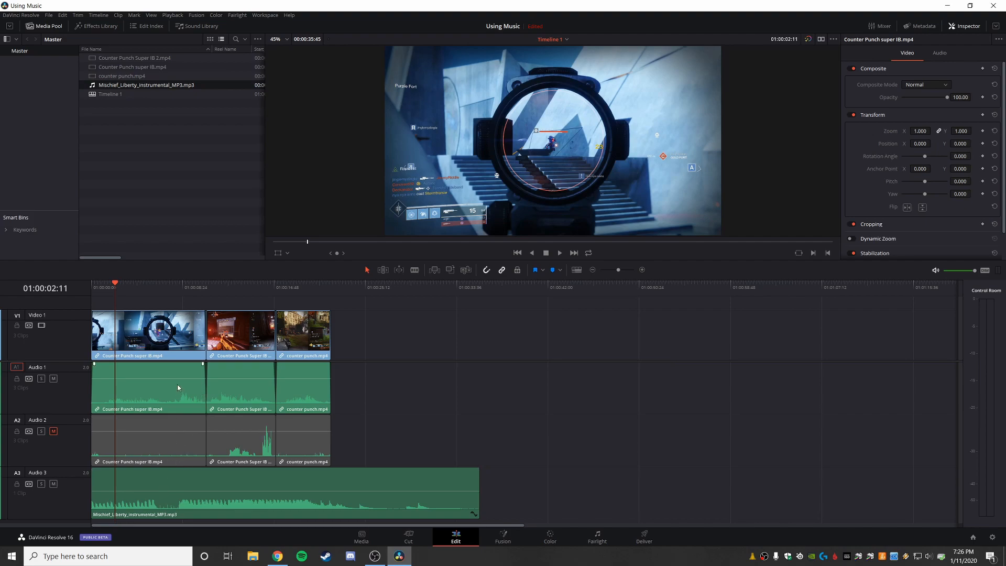
left_click(559, 253)
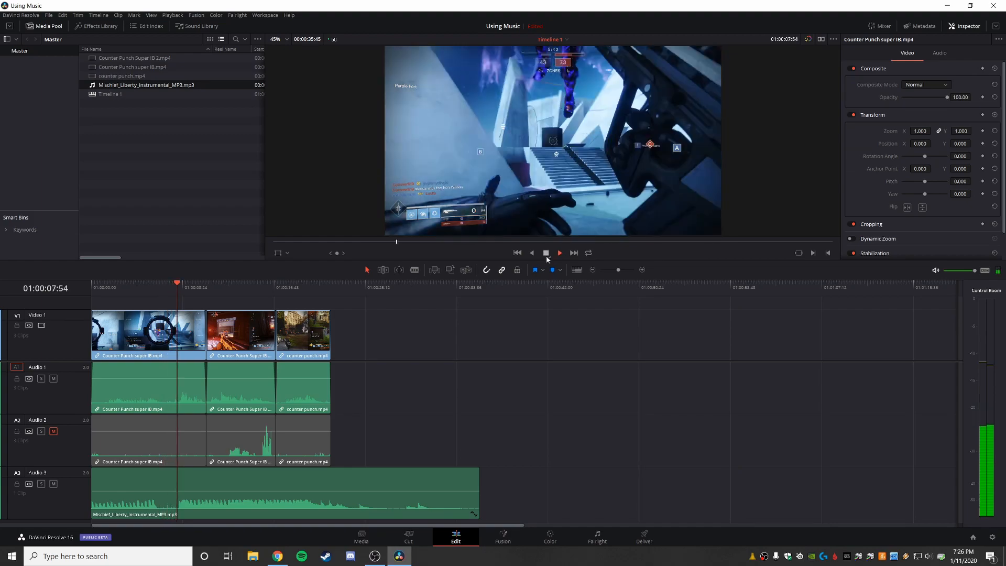
left_click(547, 256)
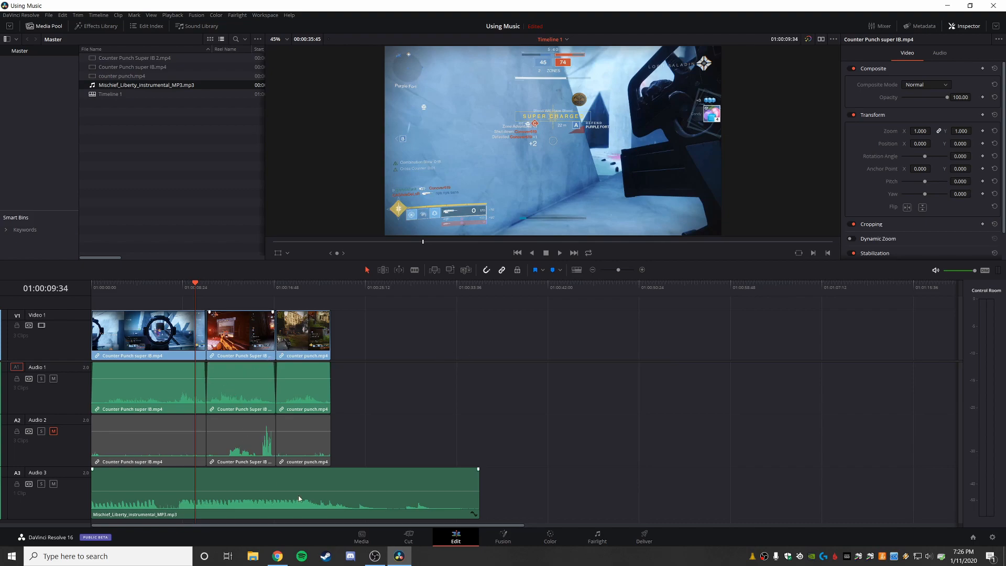
Step: Add a marker to the first Counter Punch super IB.mp4 clip at 01:00:05:34
scroll(266, 456, "up", 5)
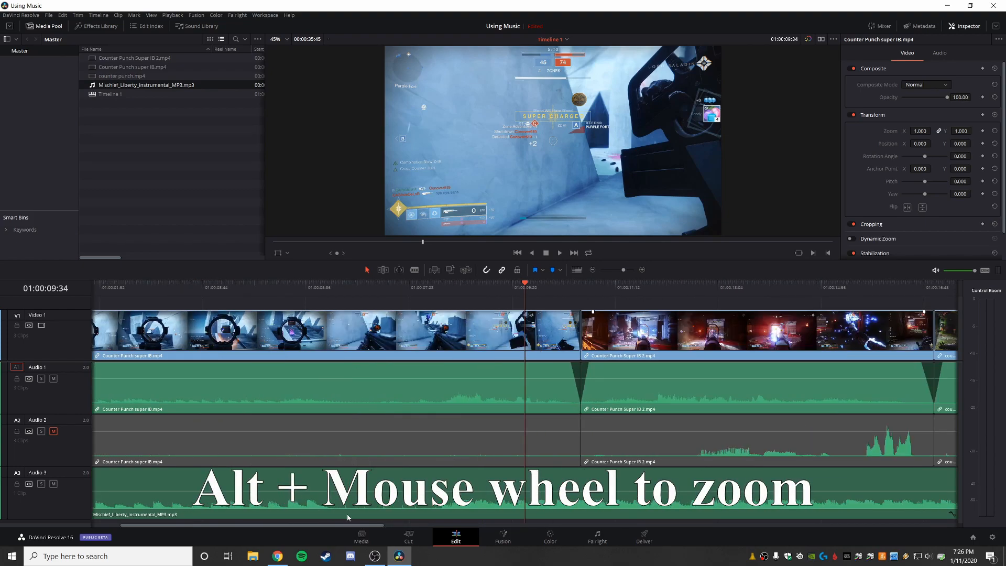
left_click_drag(348, 525, 275, 519)
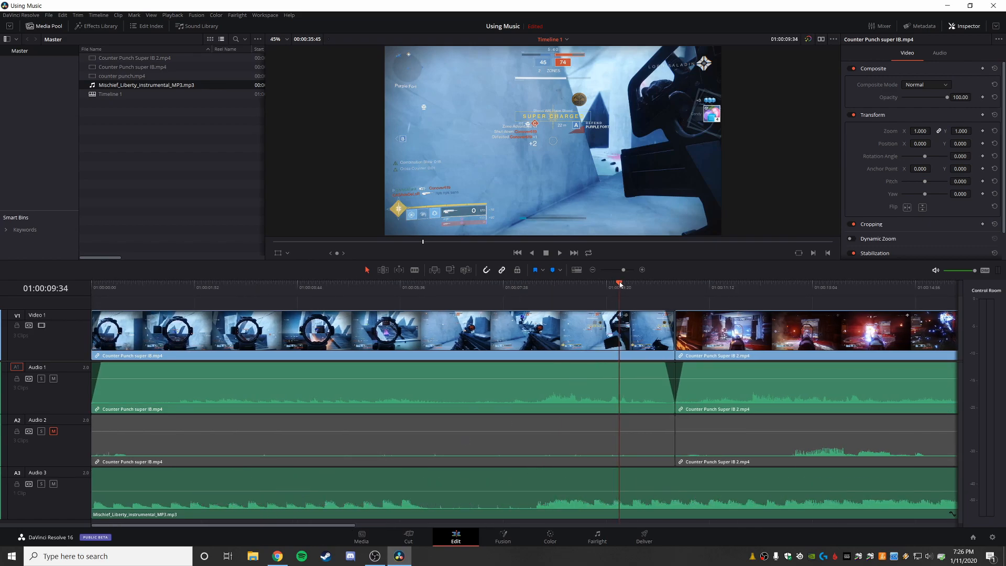
left_click(597, 285)
left_click_drag(598, 285, 399, 319)
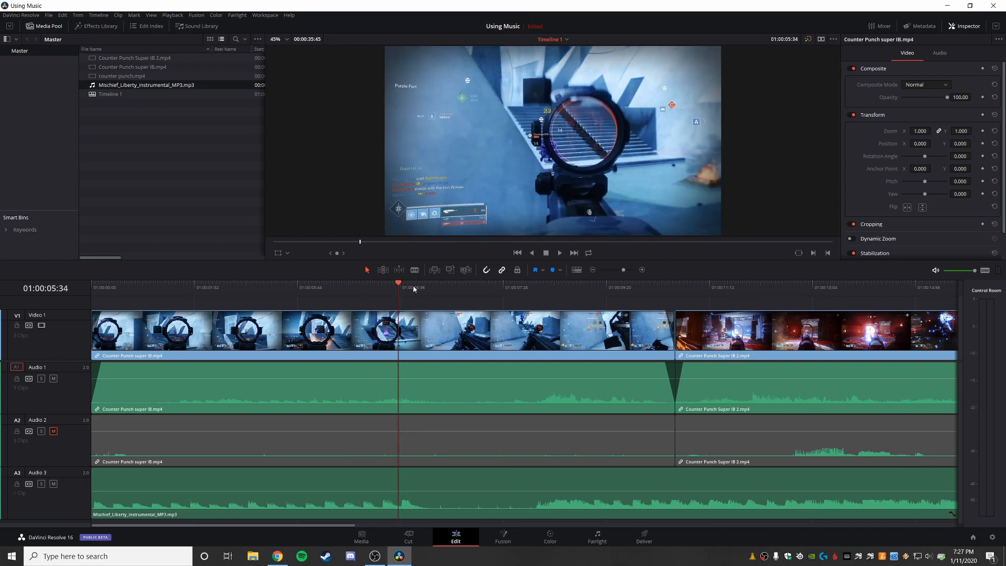
left_click(399, 314)
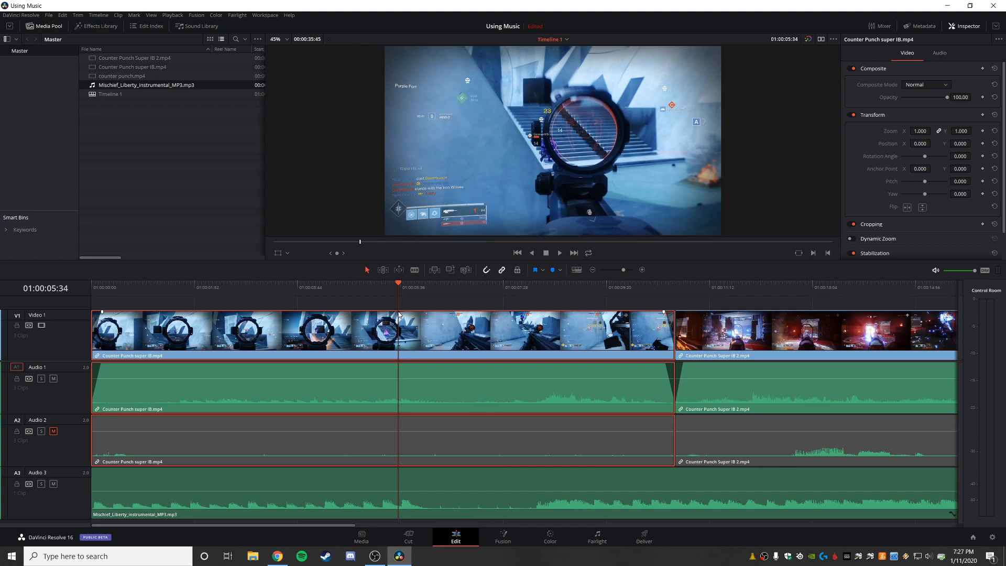
key("m")
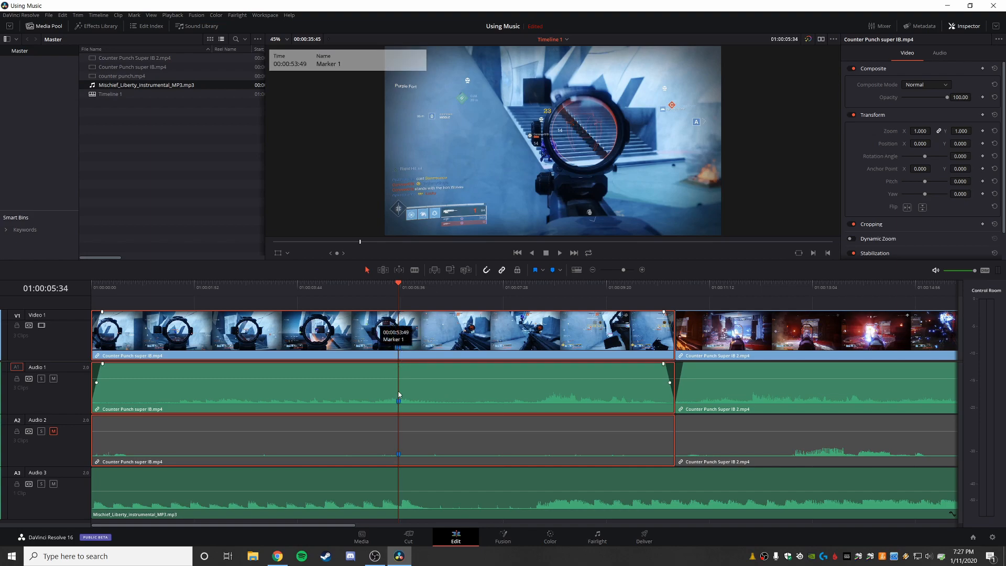
Step: Deselect the clip and add a marker on the timeline ruler at 01:00:08:09, where the music picks up again
left_click(420, 303)
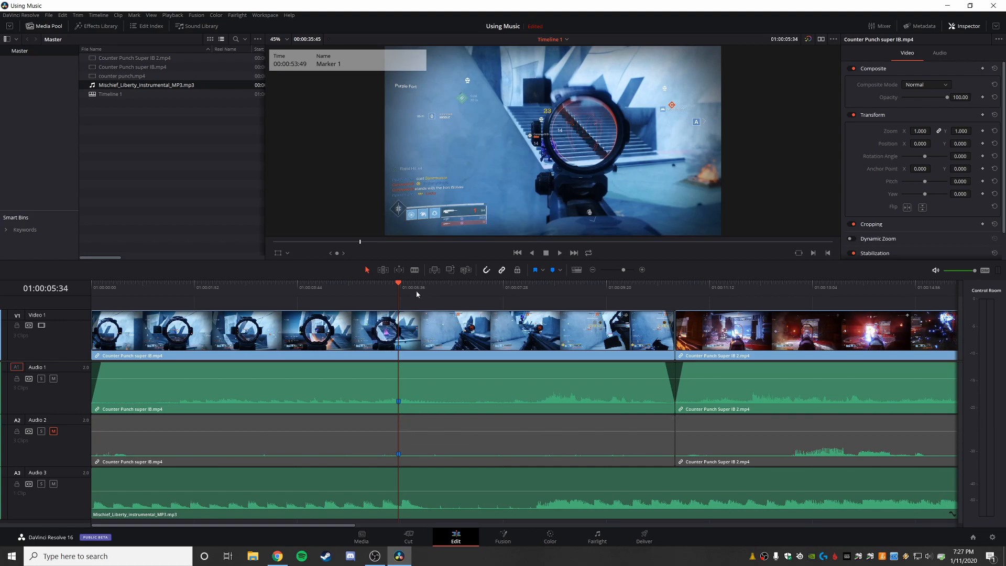
left_click_drag(404, 284, 542, 303)
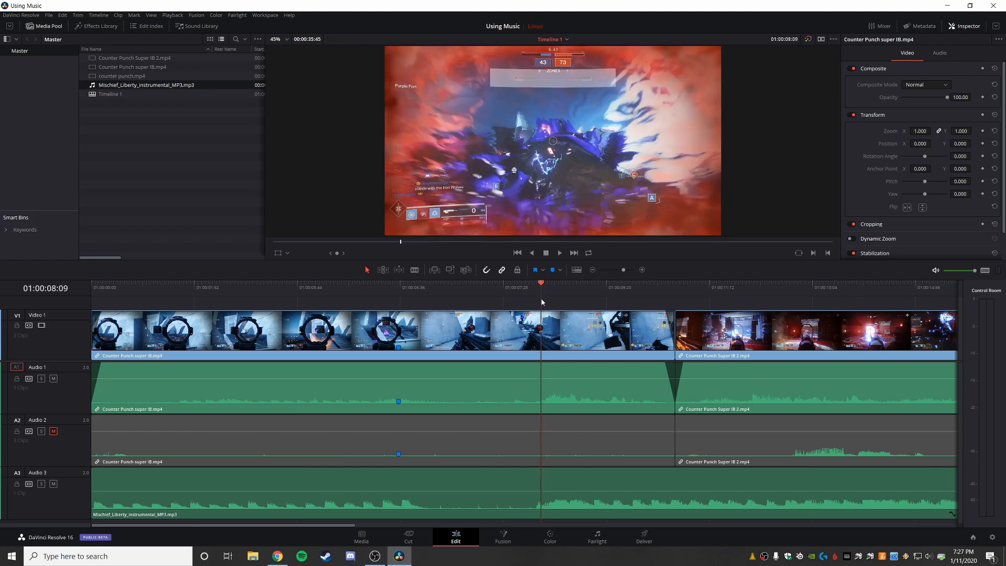
key("m")
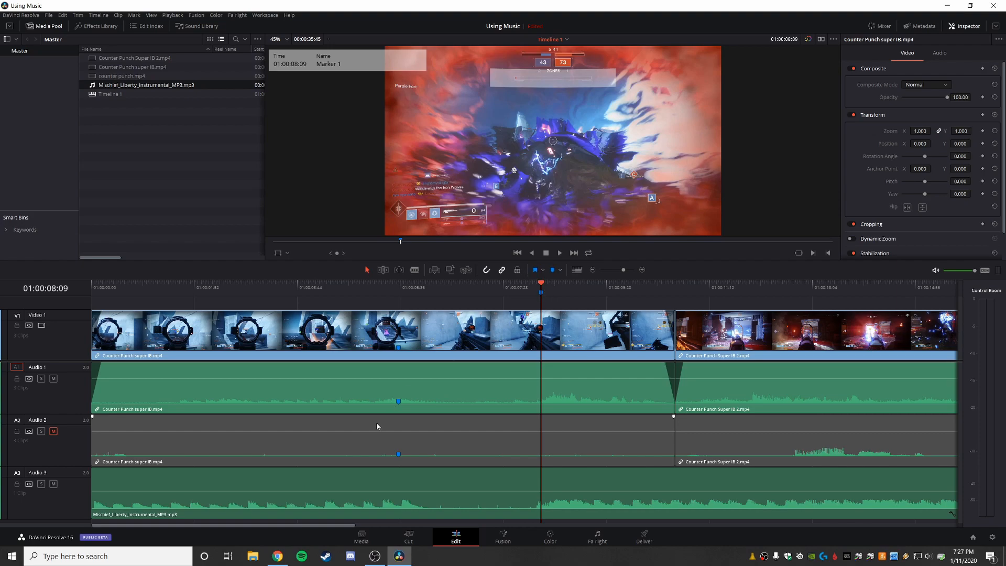
Step: Mute Audio 1 and, with the music clip selected, play from 01:00:04:47, adding markers on it where the music drops out and picks up again
left_click(393, 473)
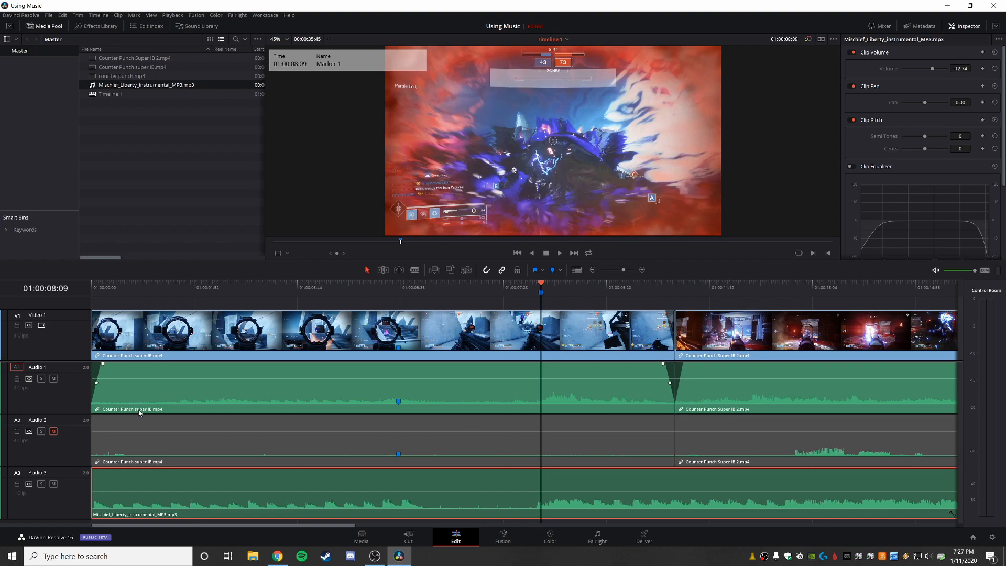
left_click(53, 378)
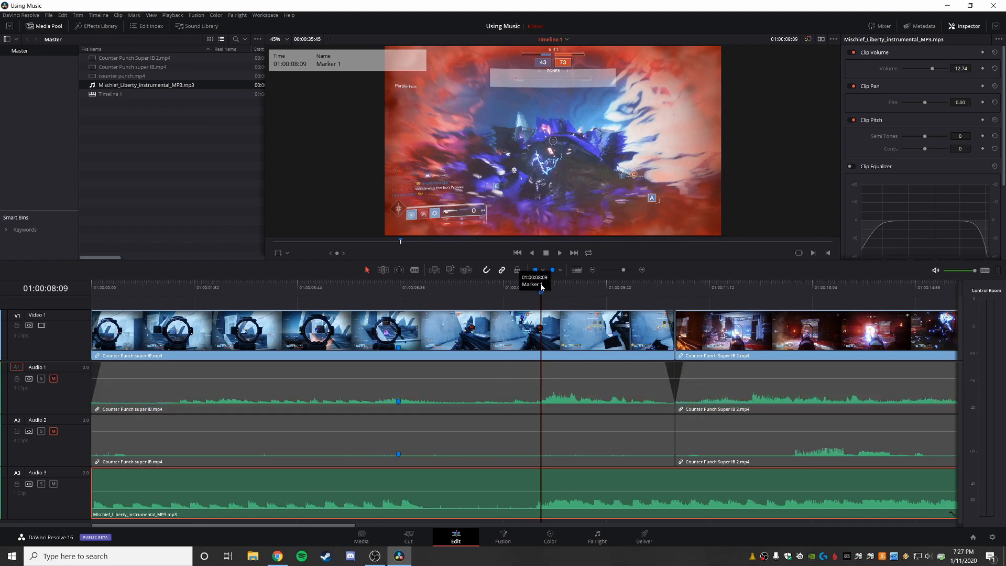
left_click_drag(485, 286, 355, 282)
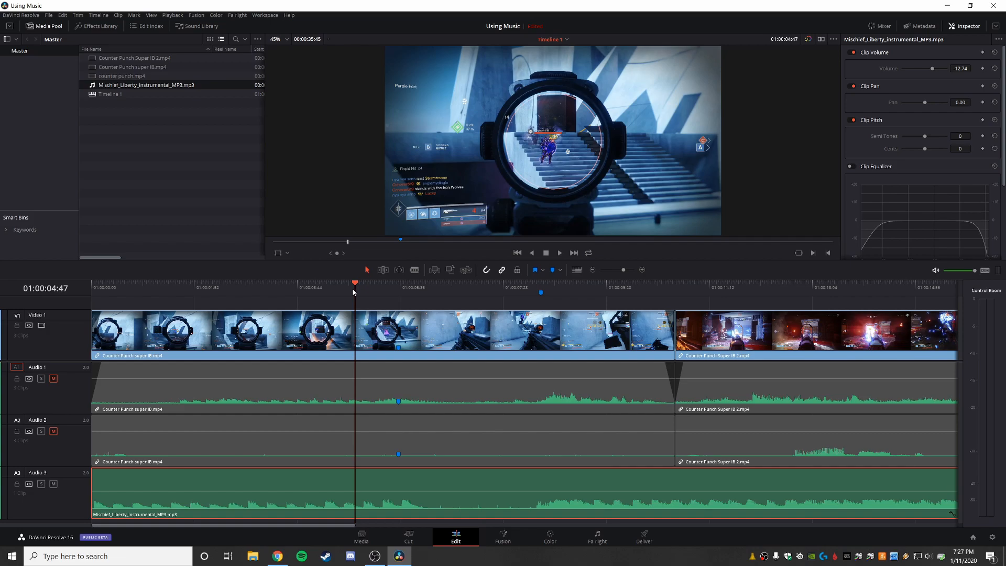
key("space")
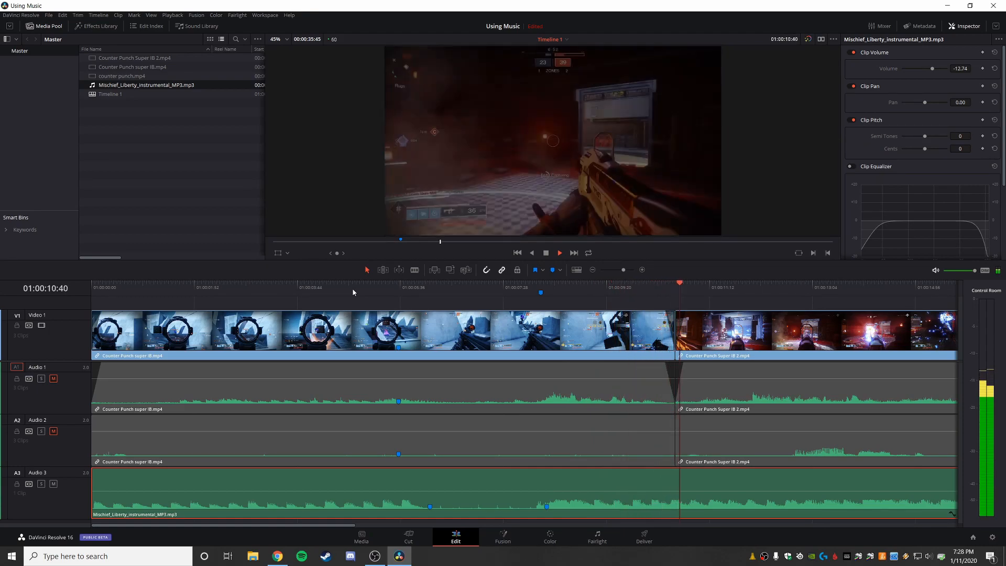
key("space")
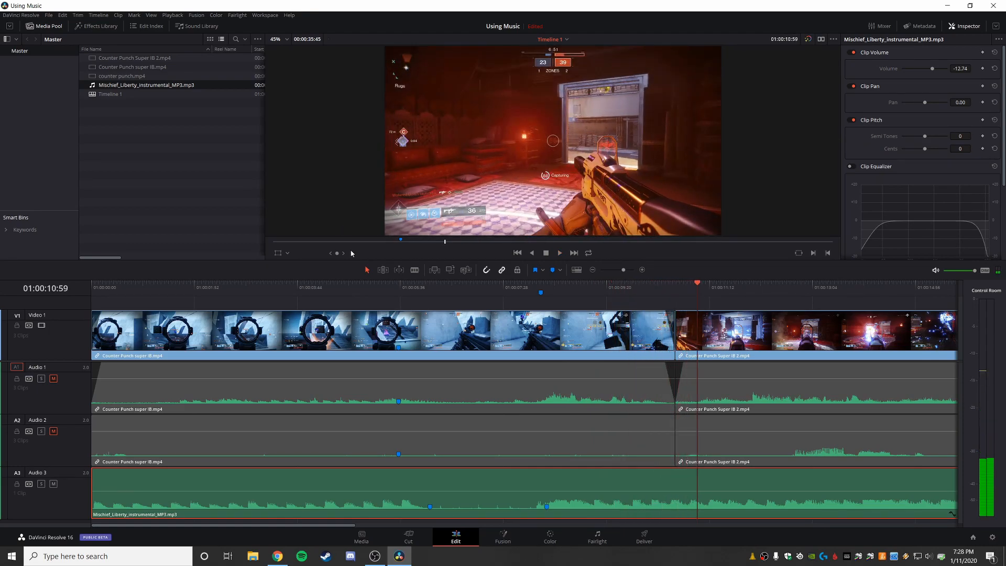
Step: Trim the music clip's start and move the clip earlier, lining up its first marker with the first gameplay clip's marker at 01:00:05:34
left_click(430, 508)
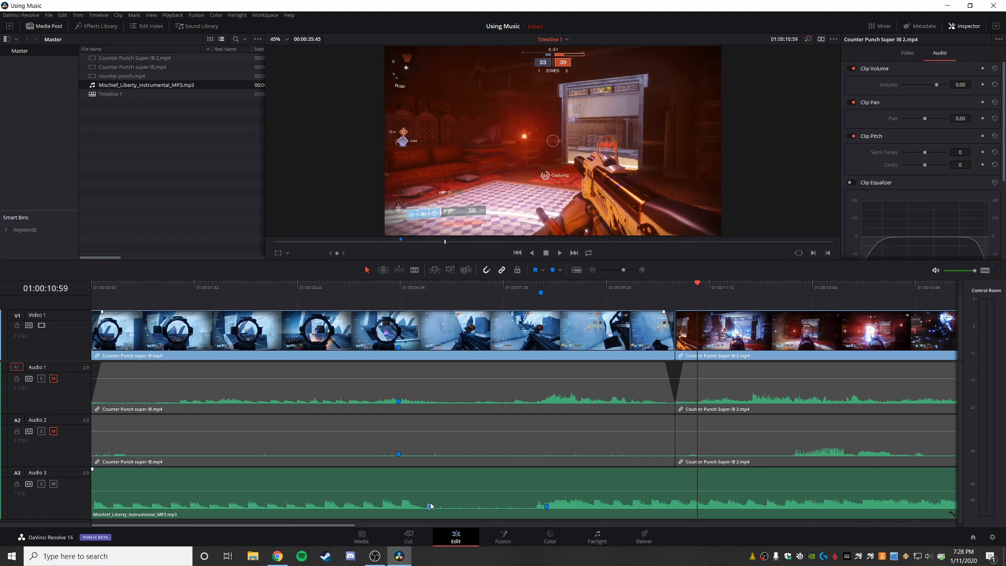
left_click(546, 508)
left_click_drag(697, 290, 550, 284)
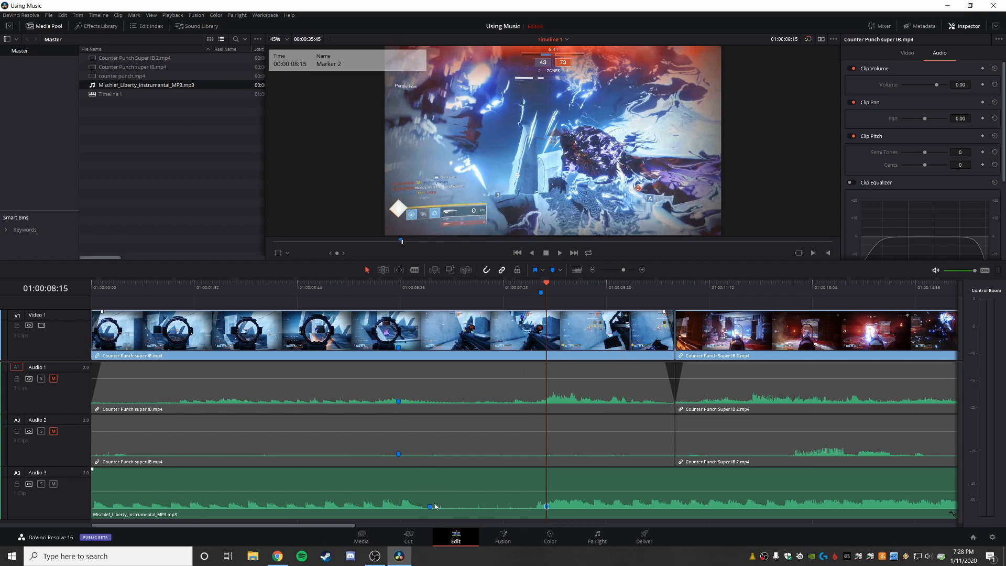
left_click(420, 484)
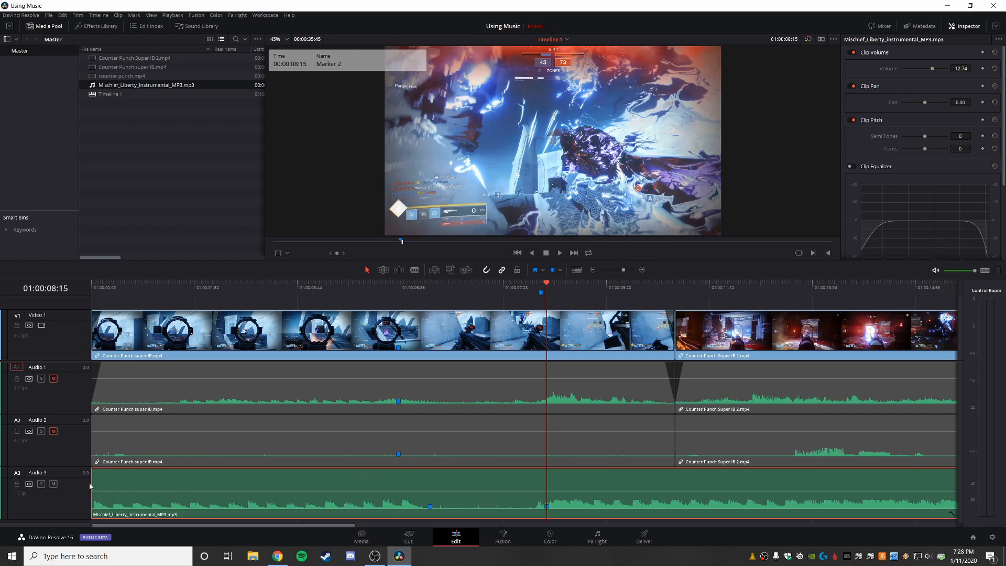
left_click_drag(92, 482, 157, 482)
left_click_drag(491, 491, 464, 491)
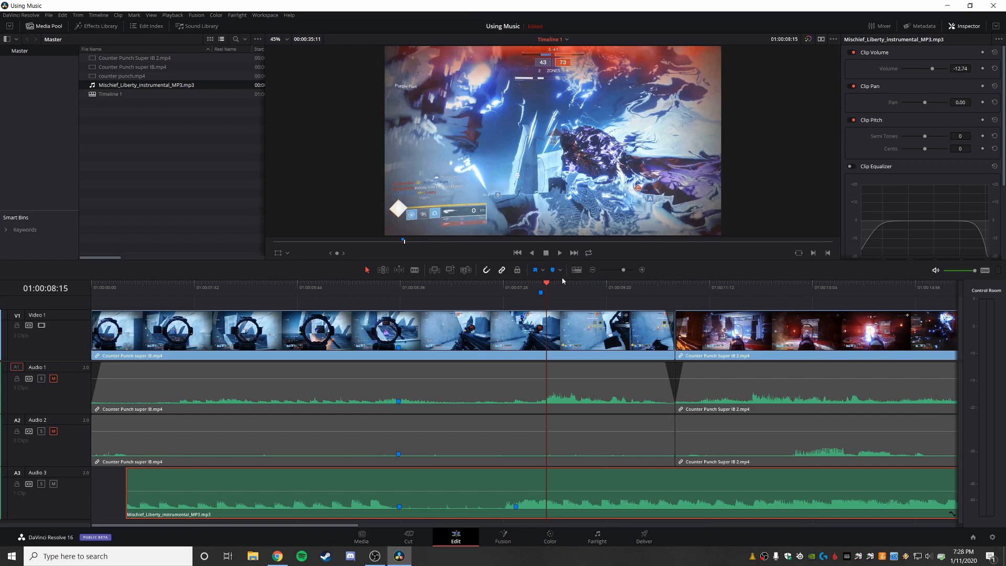
Step: Play the section around the aligned markers twice, from 01:00:03:16 and from just before the gameplay marker, to check the sync
left_click_drag(550, 287, 268, 299)
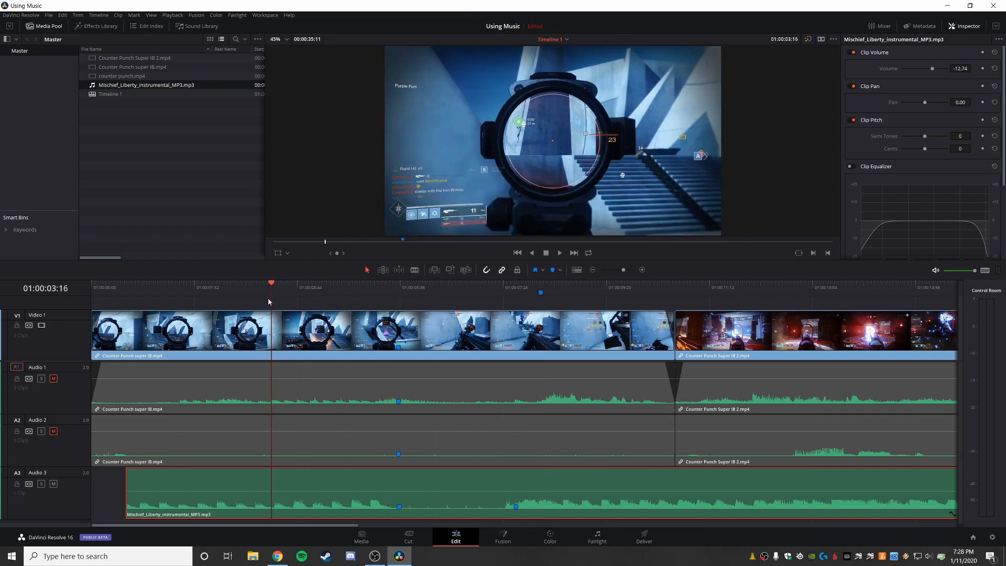
key("space")
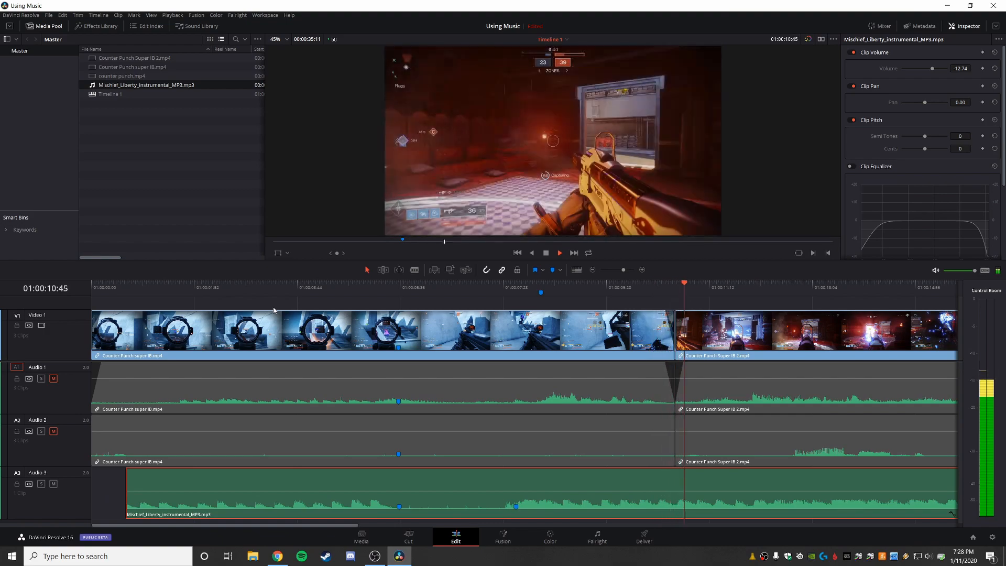
key("space")
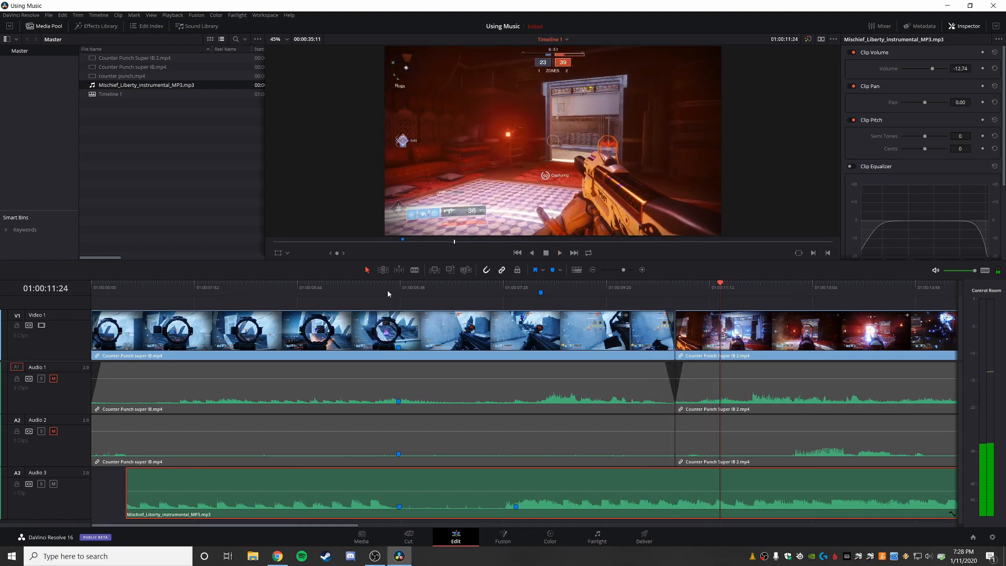
left_click(388, 292)
key("space")
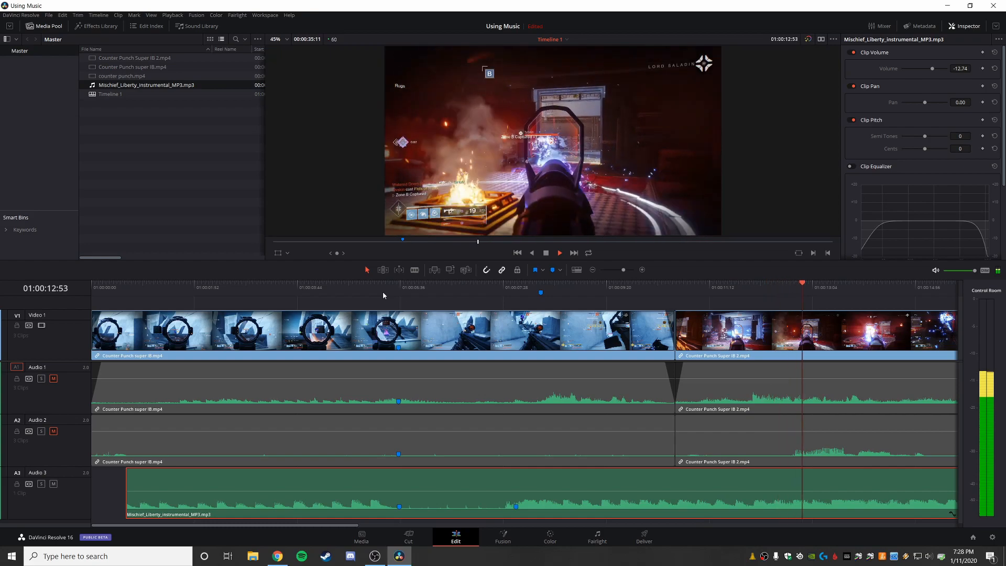
key("space")
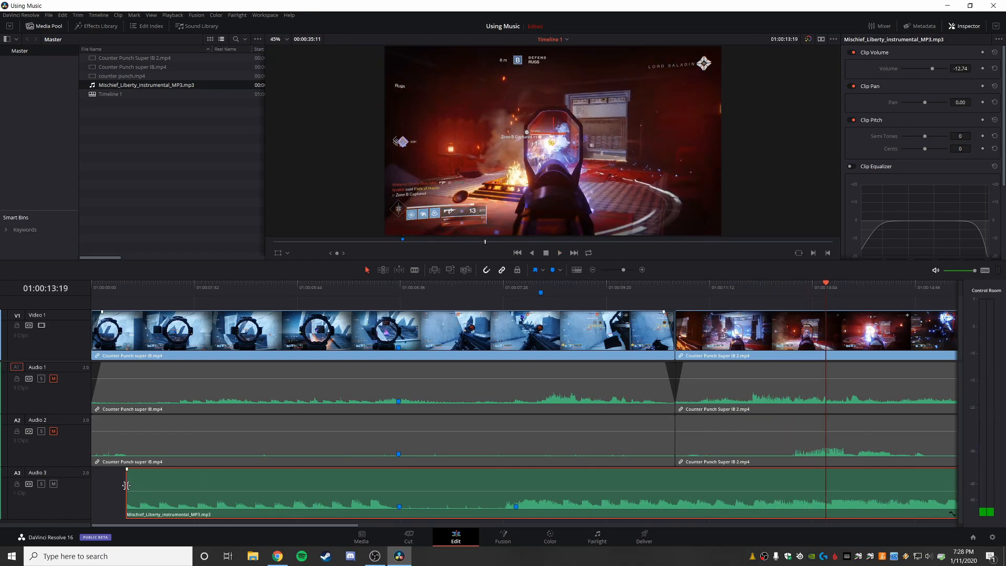
Step: Extend the music clip's start back to the timeline start with a fade-in of about 32 frames, and play it from the beginning
mouse_move(127, 485)
left_mouse_down()
mouse_move(91, 485)
mouse_move(102, 469)
mouse_move(124, 469)
left_mouse_up()
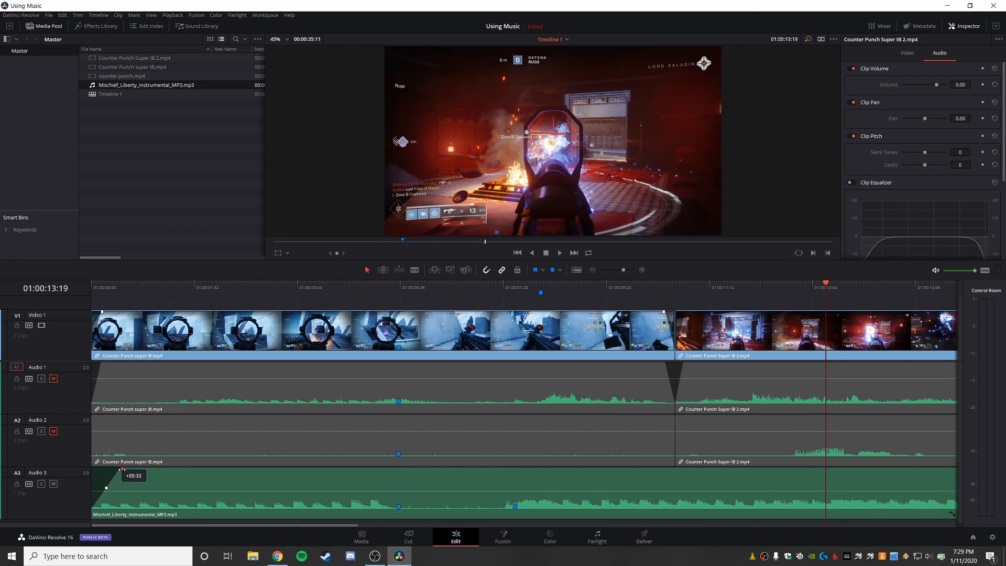
left_click_drag(121, 469, 121, 468)
left_click(92, 289)
key("space")
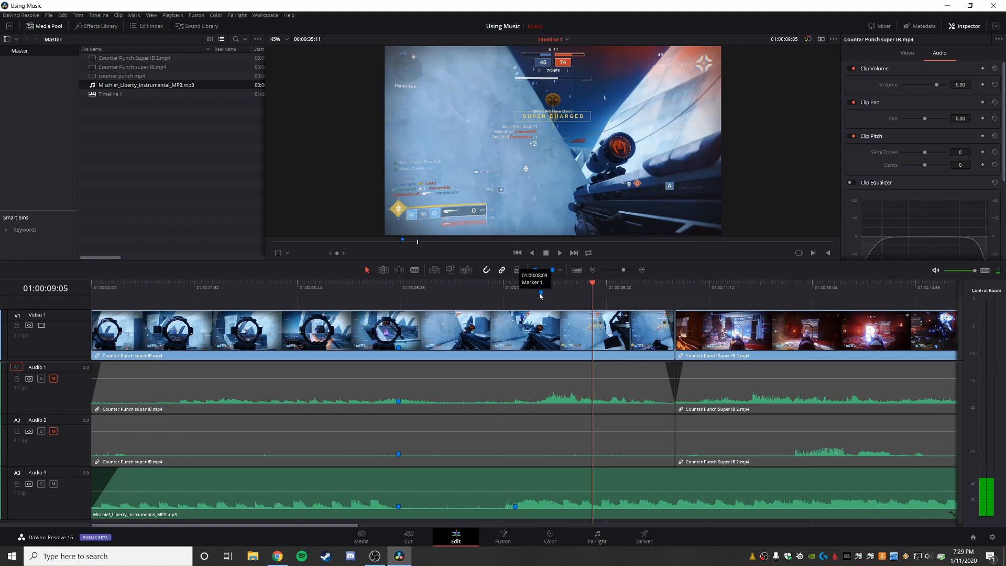
Step: Move the music clip so its second marker meets the timeline marker at 01:00:08:09, and extend its start back to the timeline start
left_click(542, 294)
left_click_drag(594, 285, 545, 292)
left_click_drag(457, 479, 484, 485)
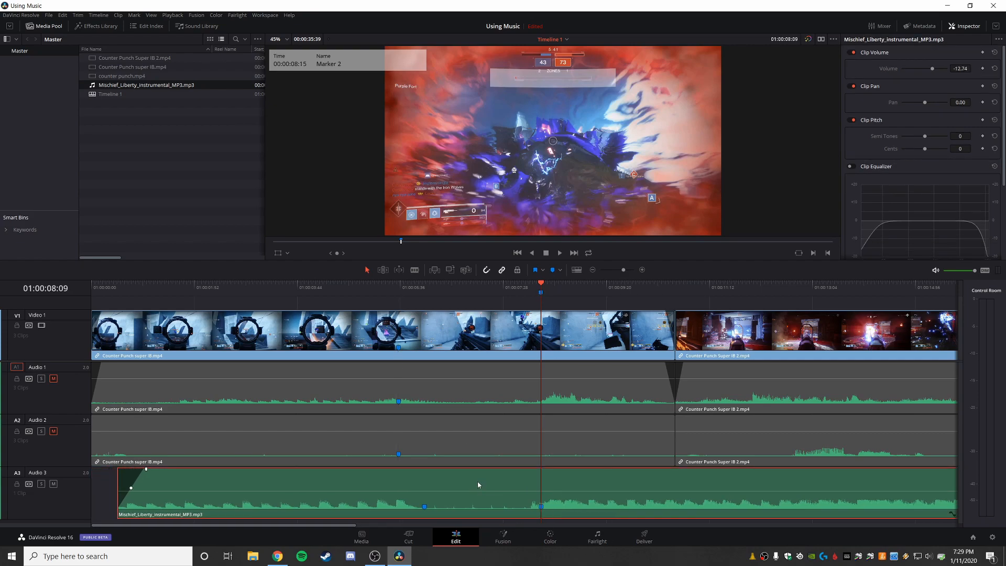
left_click_drag(113, 494, 92, 495)
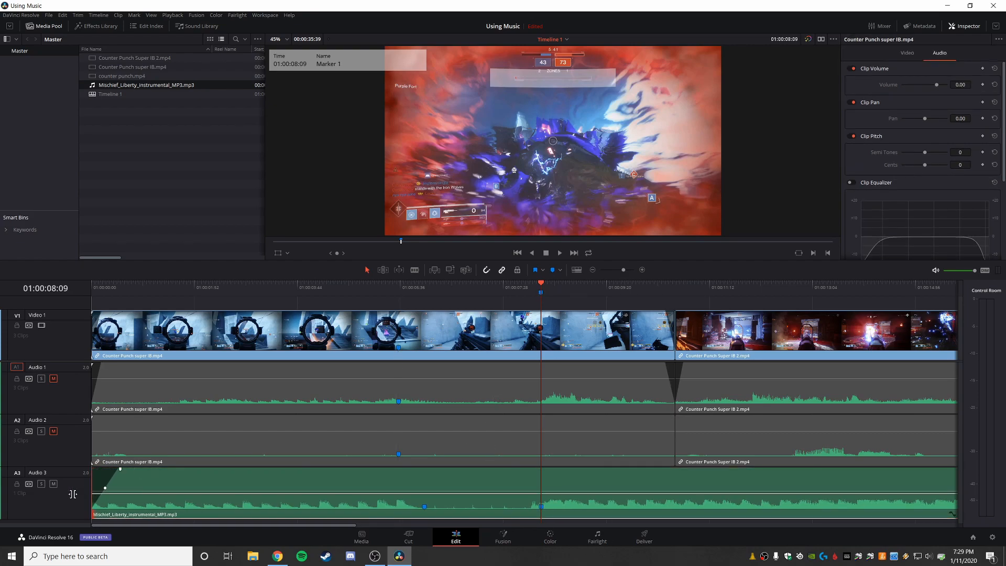
Step: Play the whole edit from the timeline start past the last gameplay clip to check the realigned music
left_click(93, 292)
key("space")
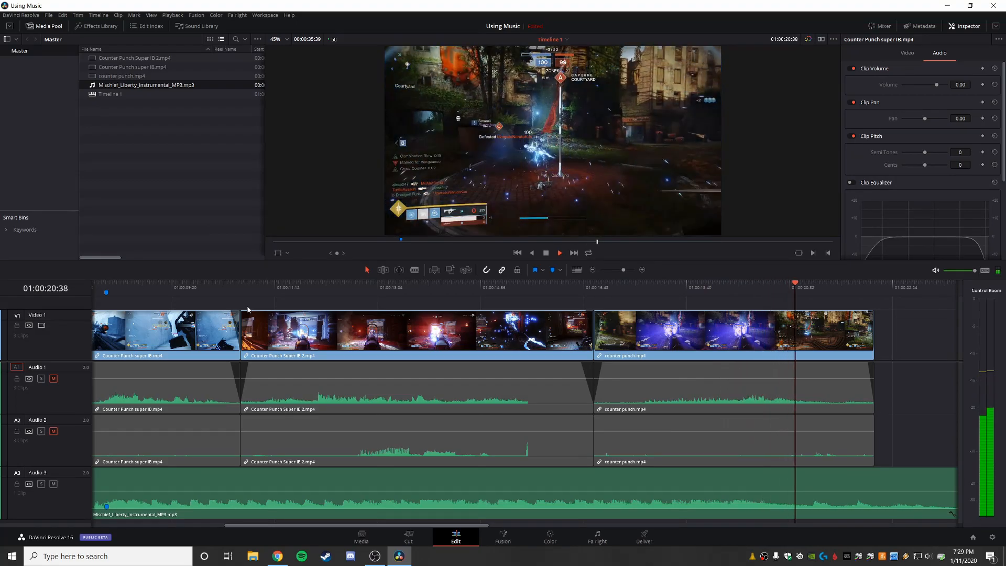
key("space")
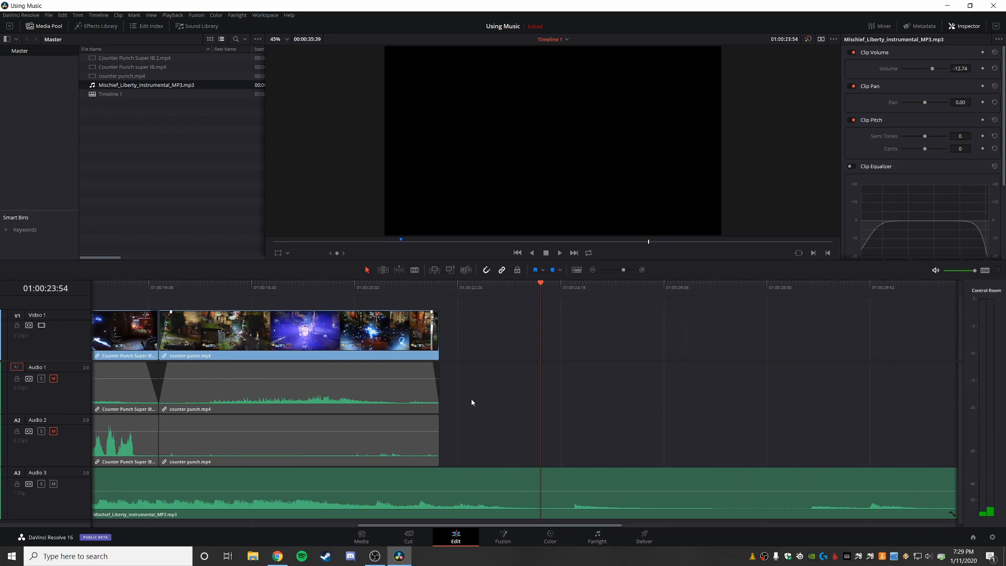
Step: Trim the end of the music clip to the end of the last gameplay clip at 01:00:22:04
left_click_drag(539, 295, 441, 302)
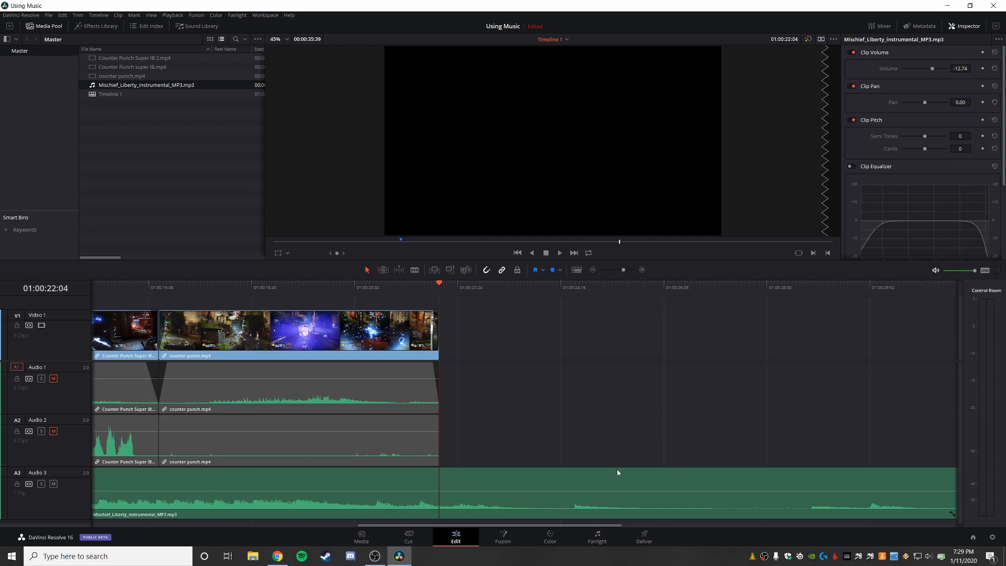
left_click_drag(449, 529, 568, 525)
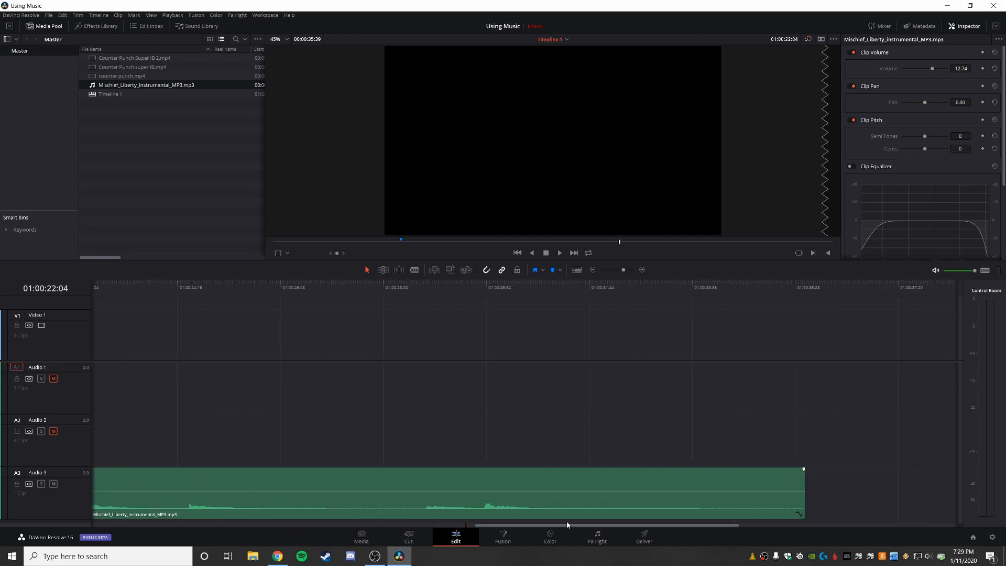
left_click_drag(806, 481, 160, 477)
left_click_drag(633, 527, 434, 525)
Step: Add a fade-out of about 54 frames to the end of the music clip and play the ending to check it
left_click_drag(661, 478, 503, 468)
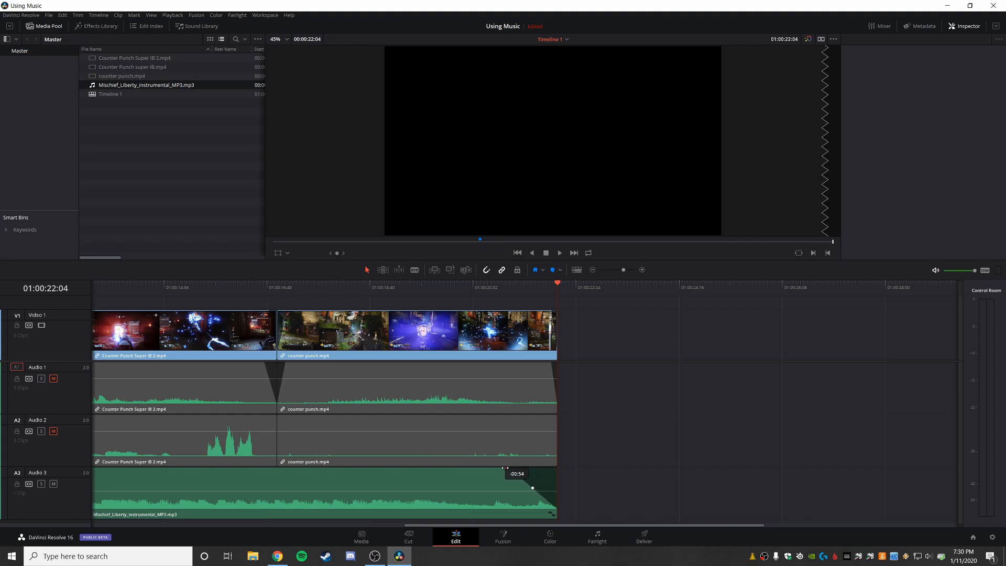
left_click(337, 287)
key("space")
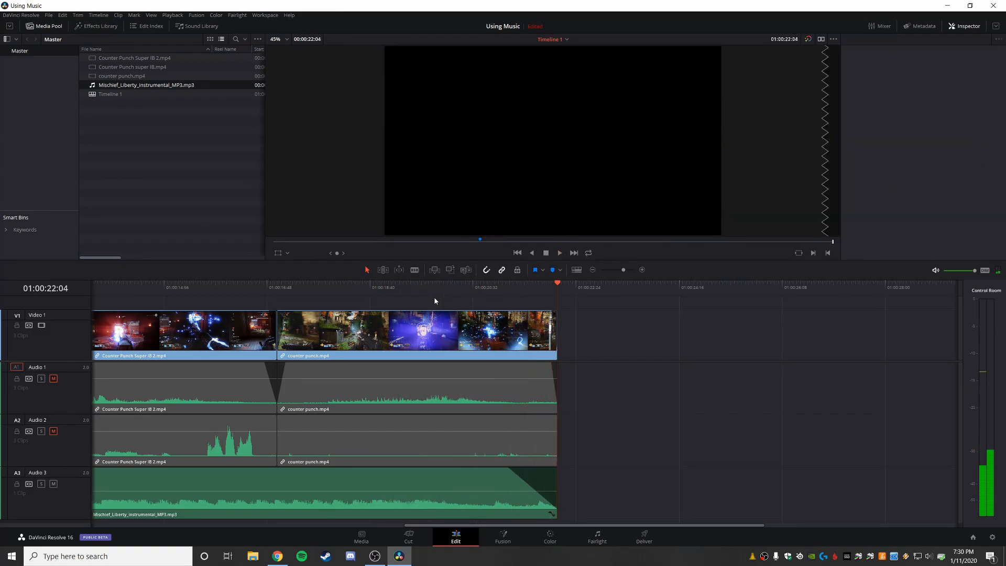
left_click_drag(665, 523, 299, 521)
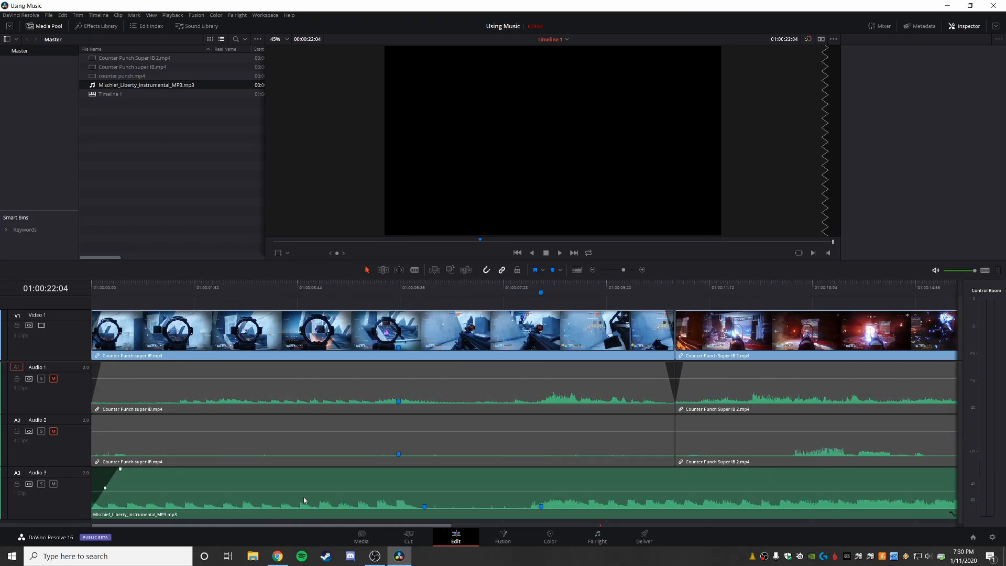